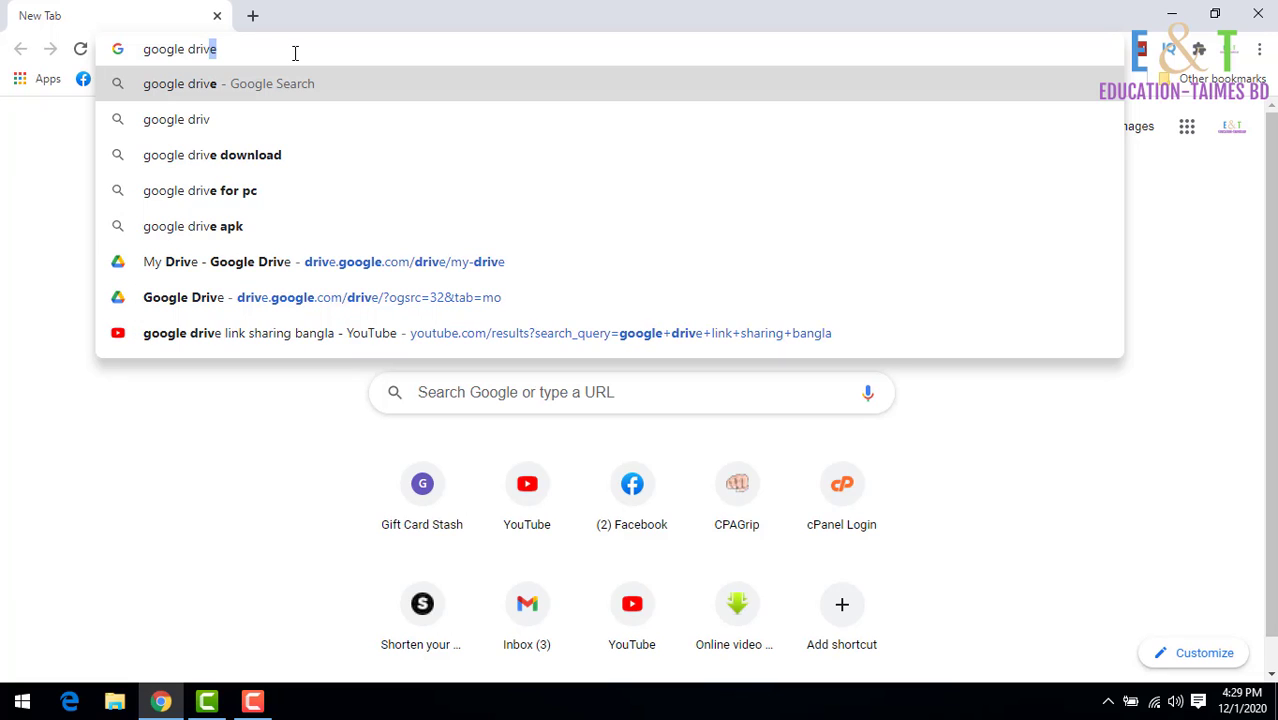
Search the web for "google drive" and open My Drive from the drive.google.com result.
type("e")
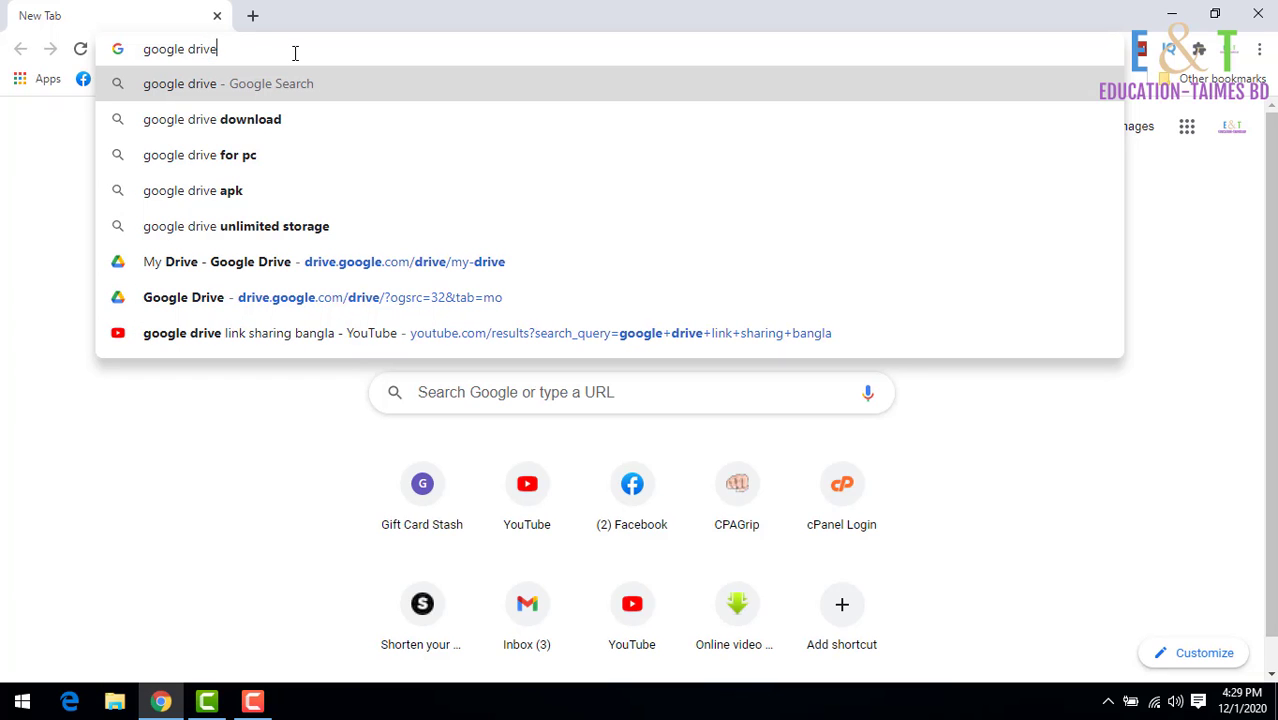
key("Return")
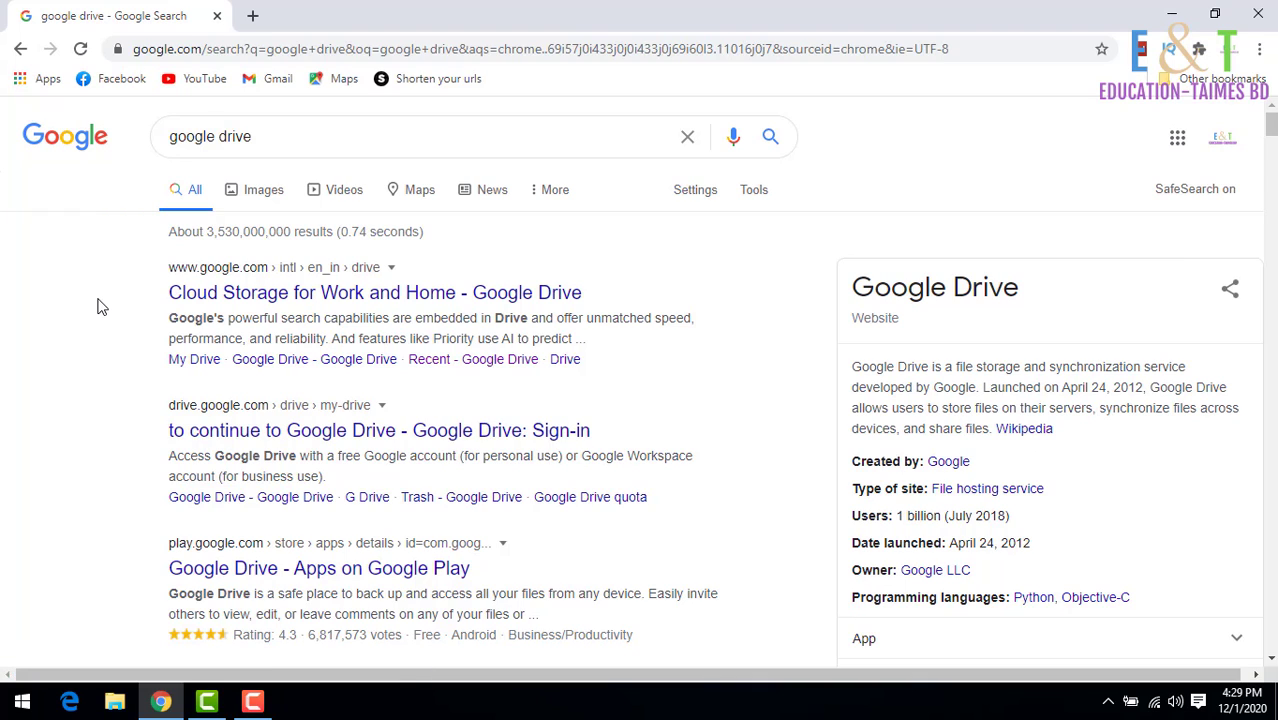
left_click(252, 426)
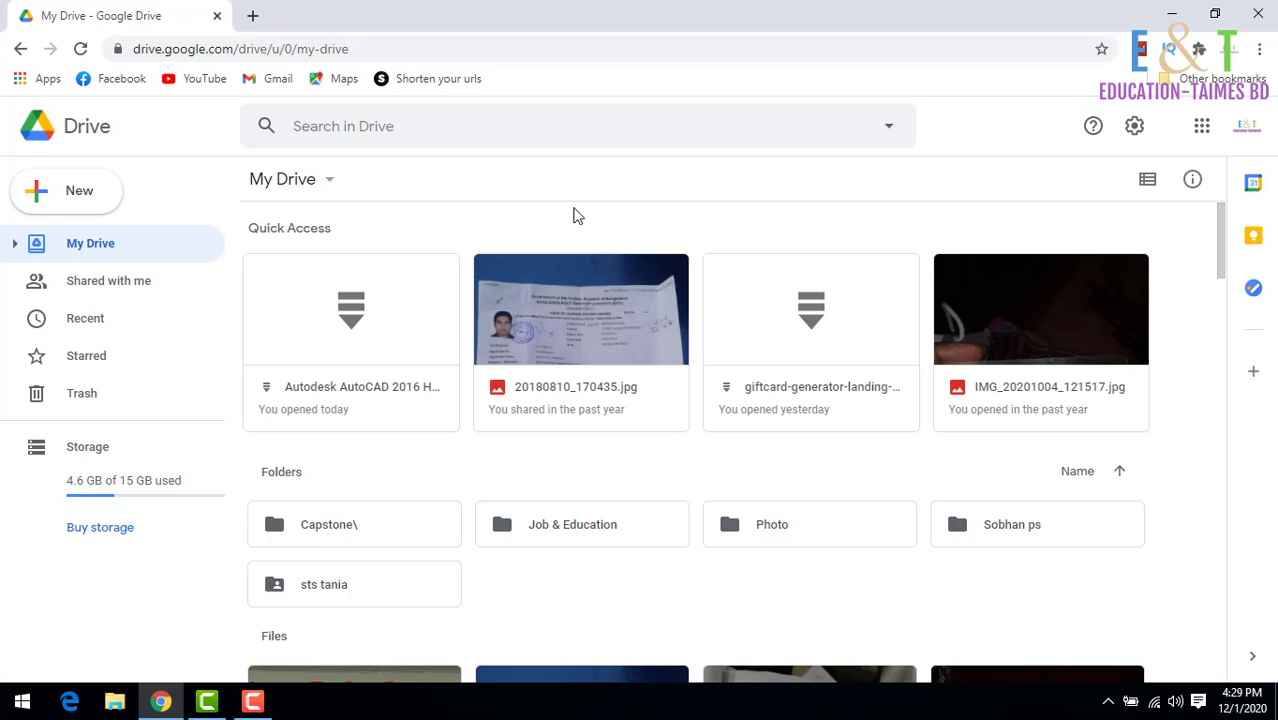
Upload the file New Text Document from the Desktop to My Drive and reload the page.
left_click(88, 195)
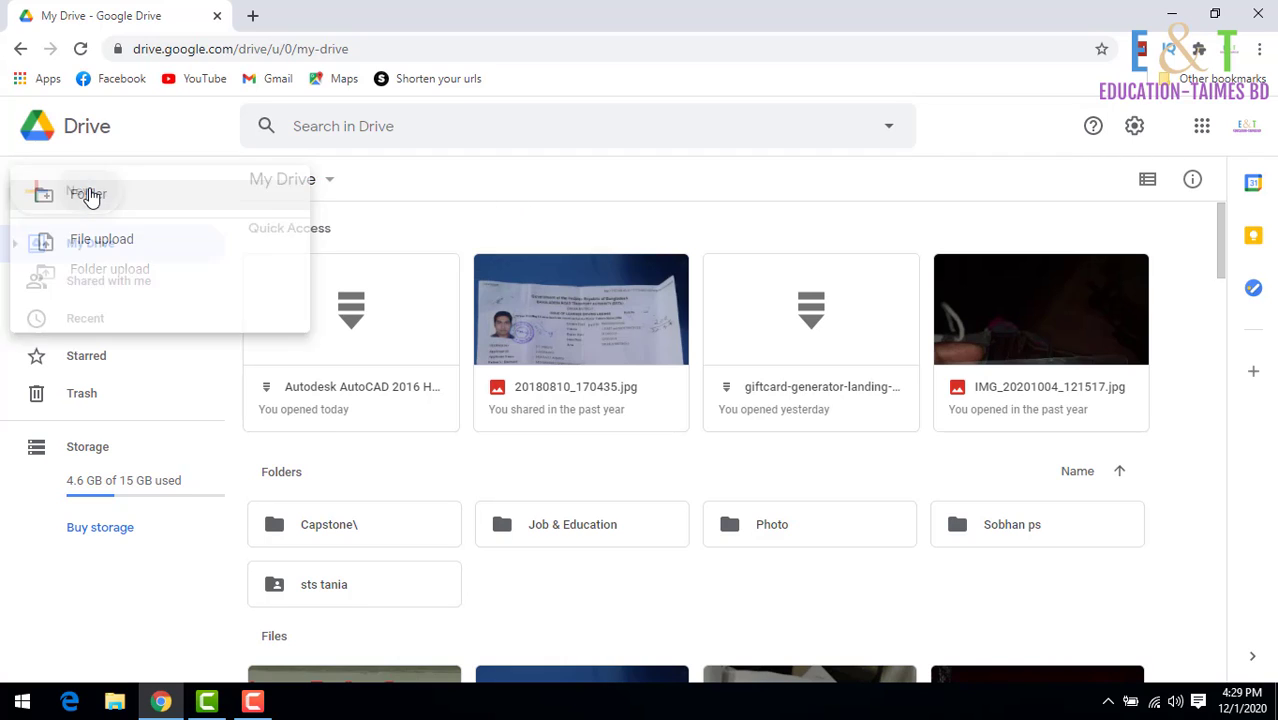
left_click(116, 250)
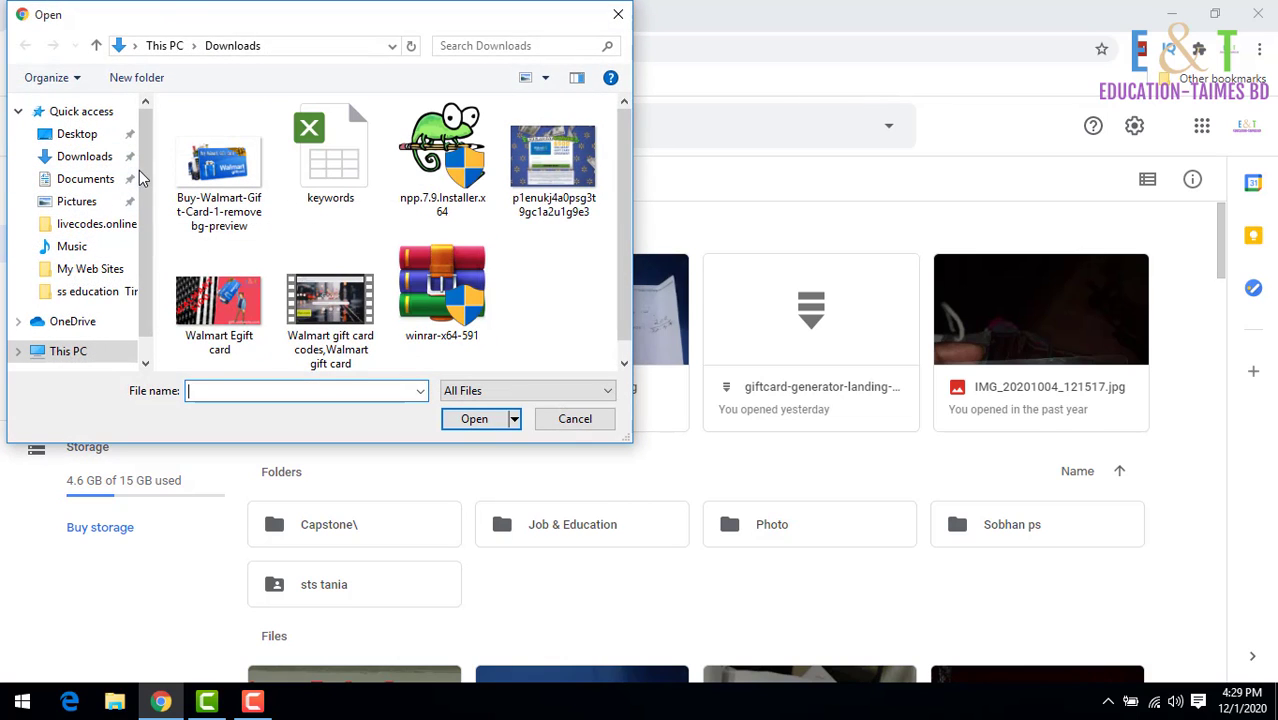
left_click(62, 136)
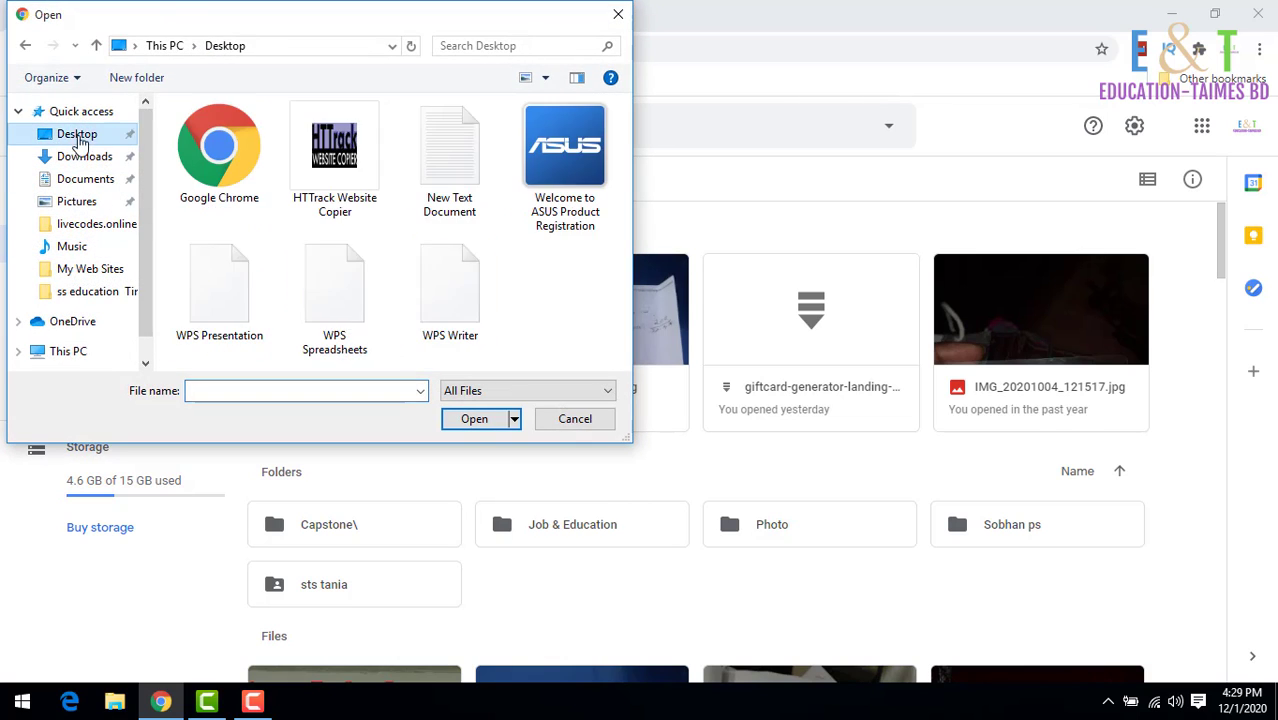
left_click(448, 174)
left_click(473, 417)
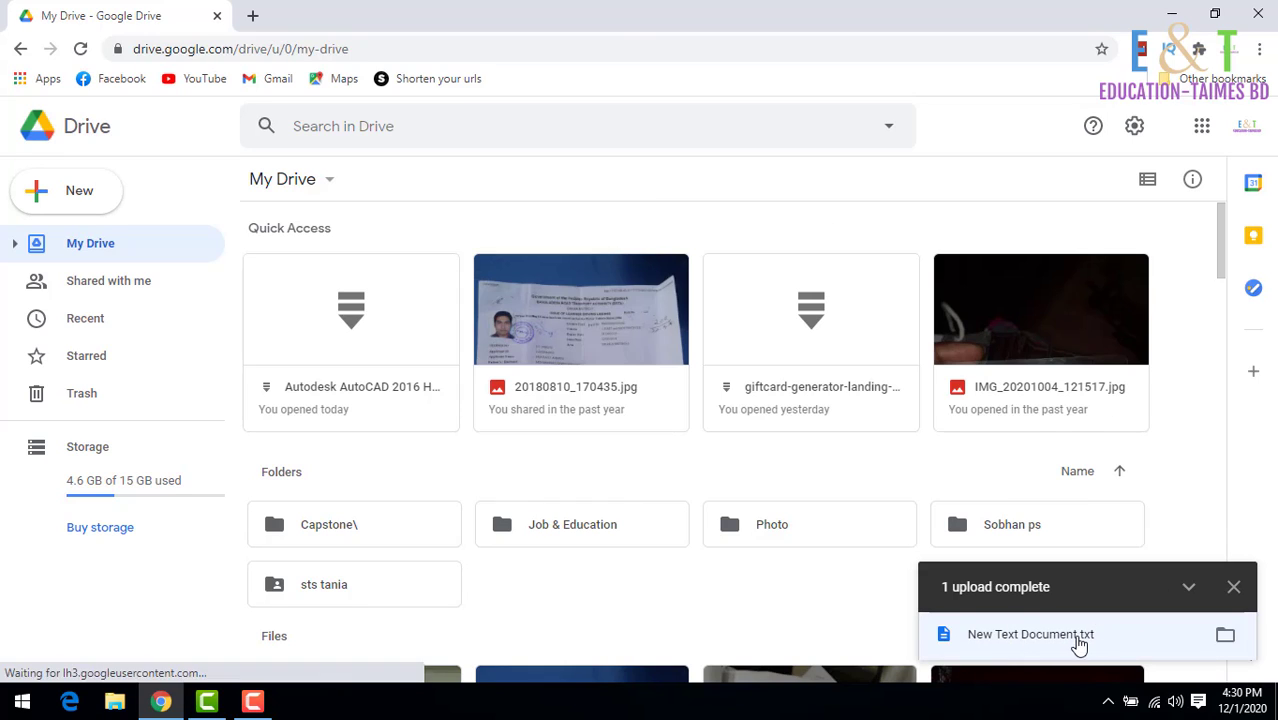
left_click(82, 49)
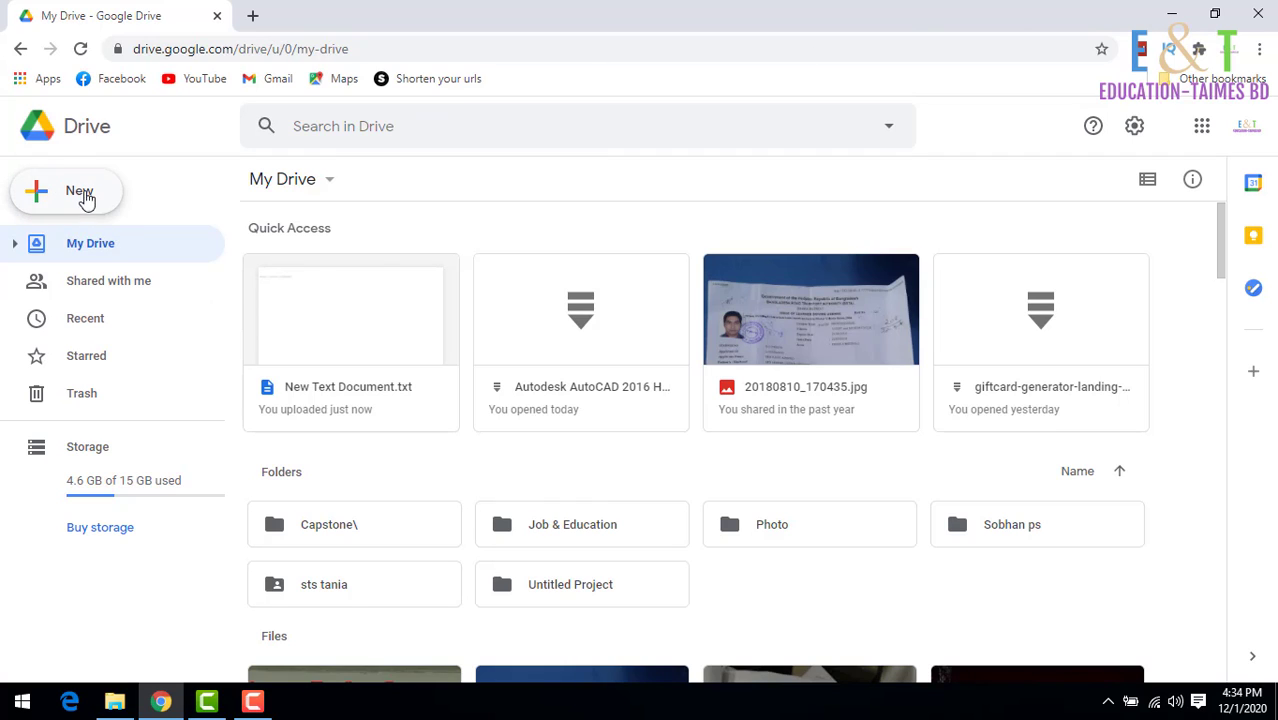
Upload the "video ps" folder from the Desktop to My Drive and check the uploaded folder's contents.
left_click(88, 208)
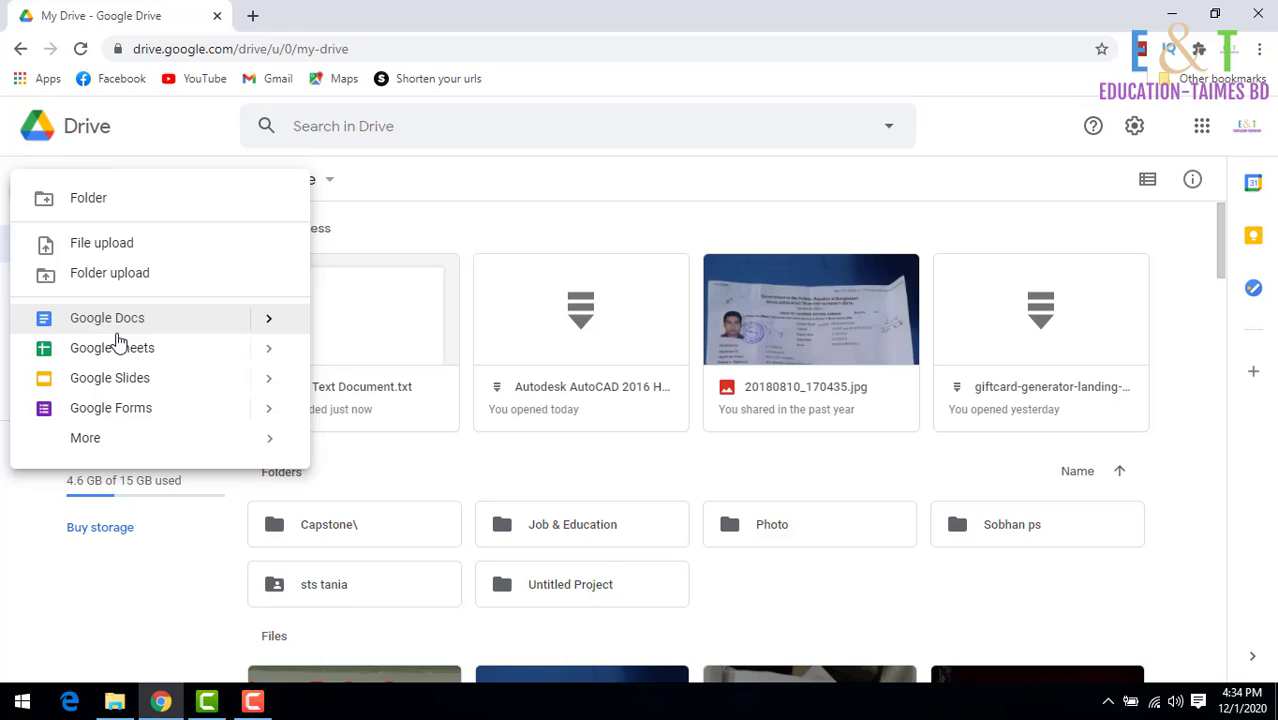
left_click(103, 276)
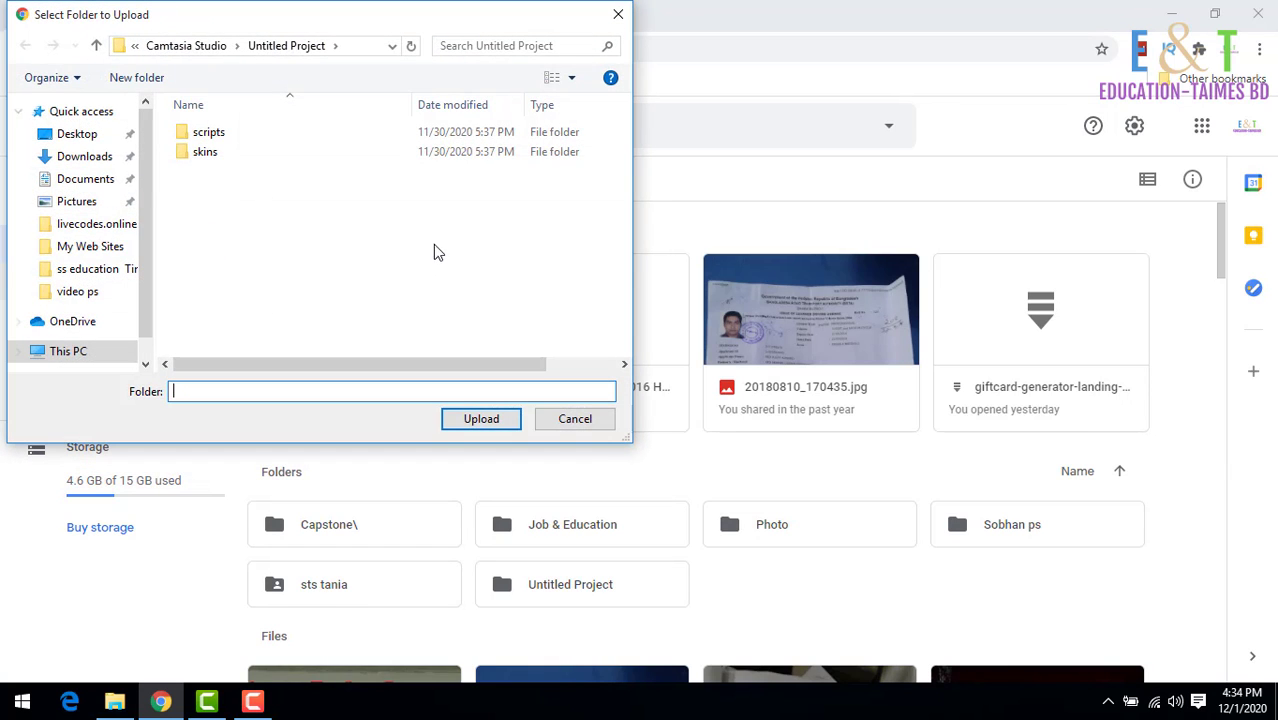
left_click(77, 134)
left_click(238, 182)
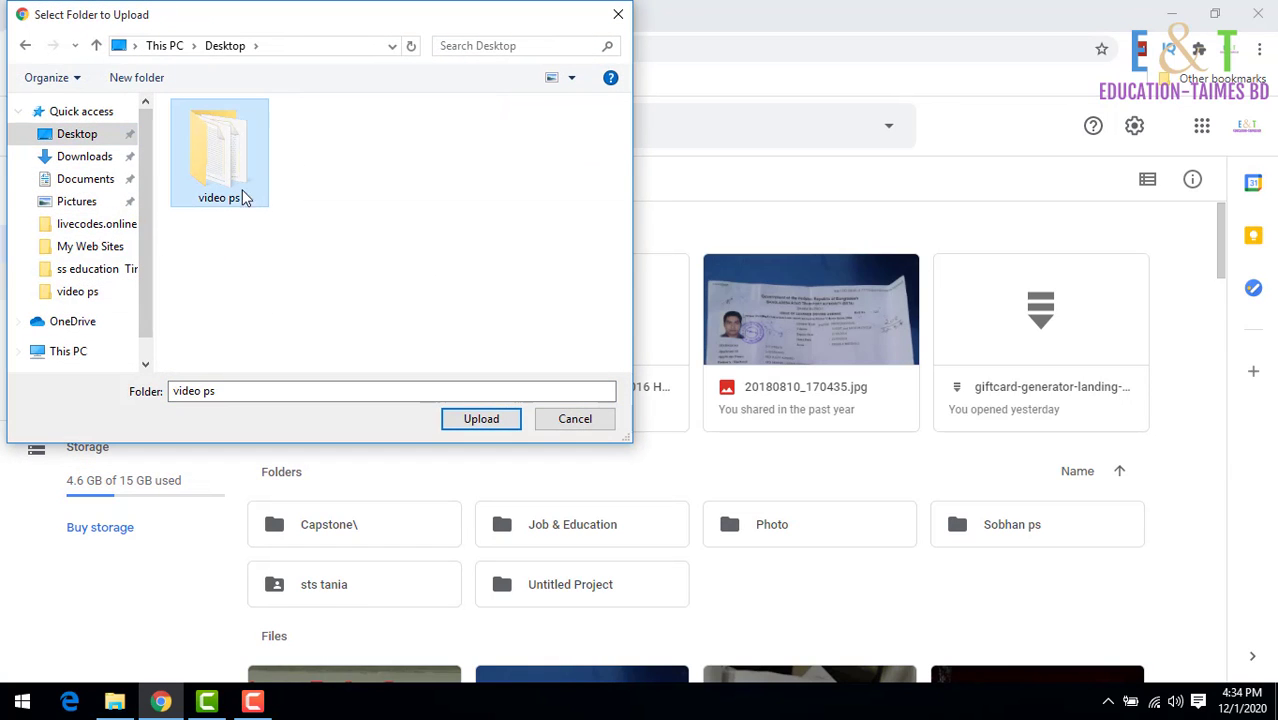
left_click(496, 419)
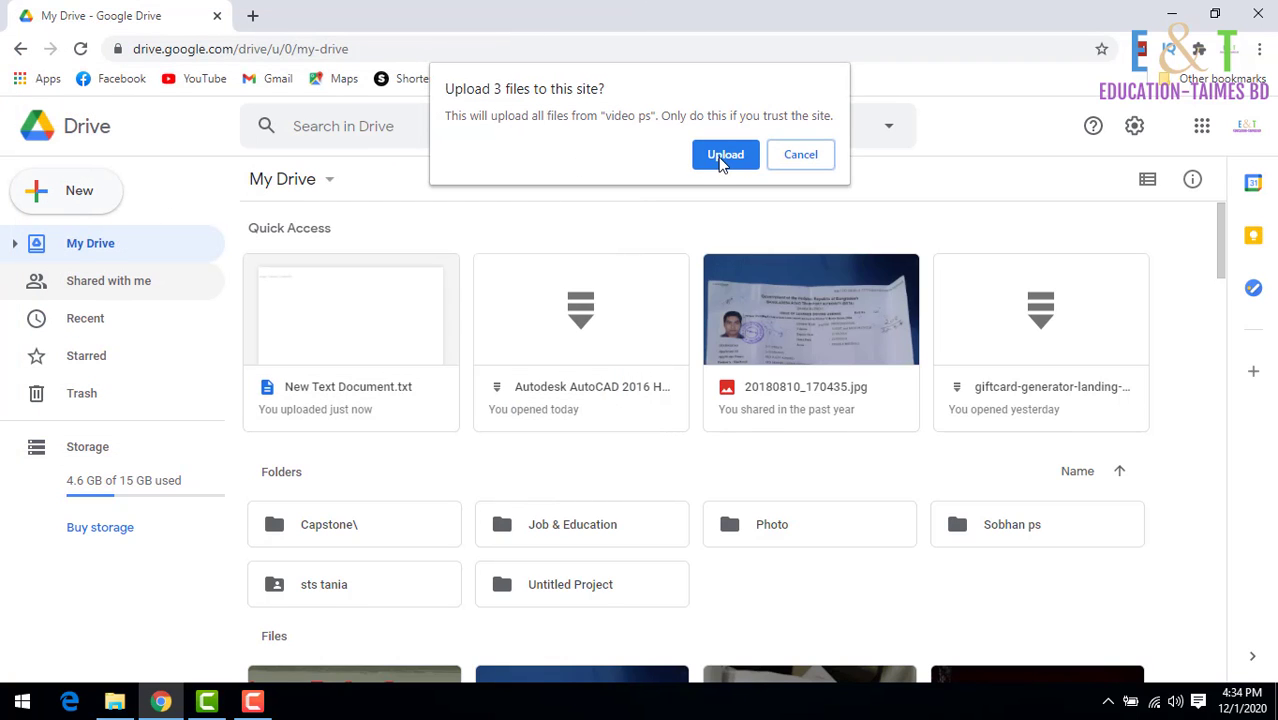
left_click(724, 156)
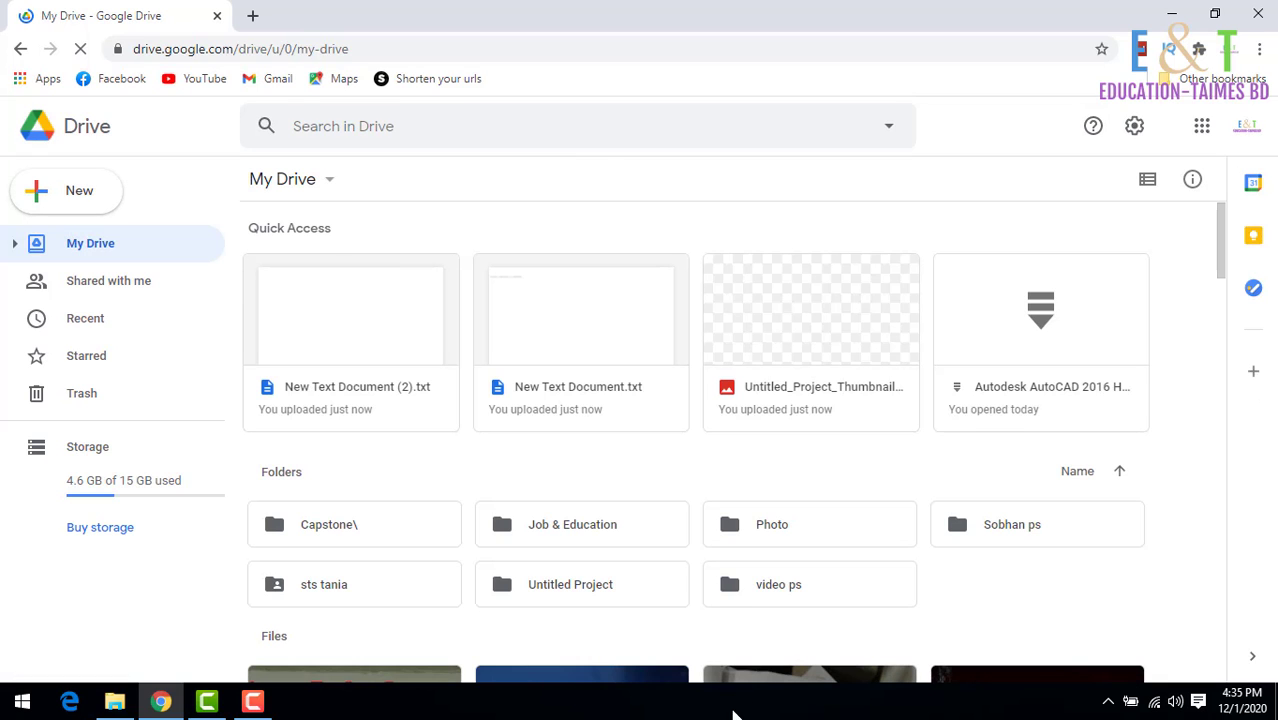
double_click(779, 592)
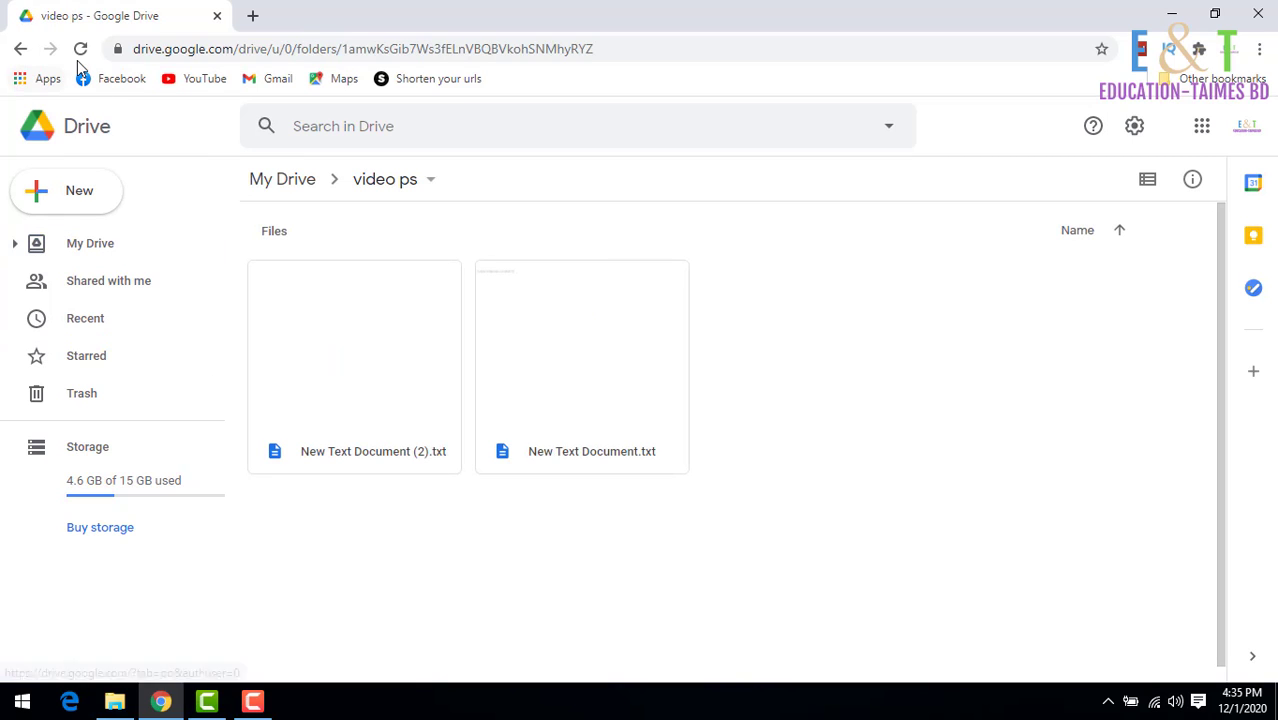
left_click(21, 48)
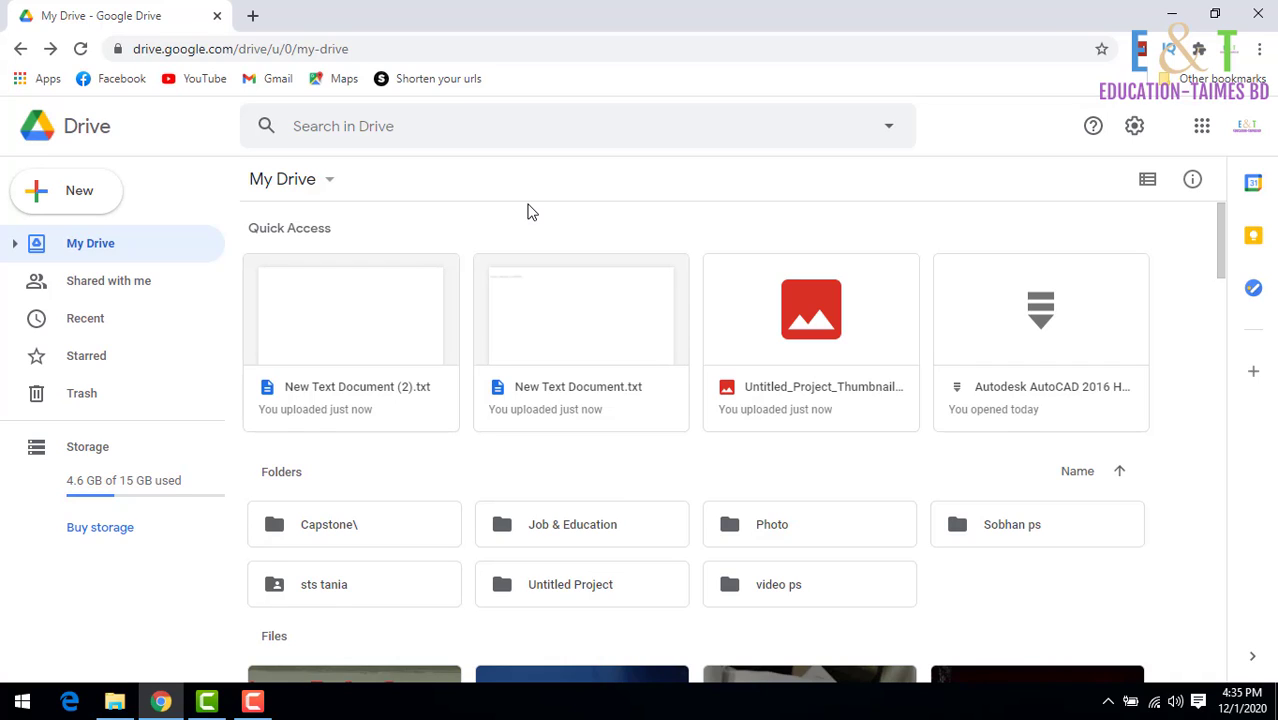
Upload the Camtasia 9 archive from the Desktop to My Drive and reload the file list.
left_click(82, 196)
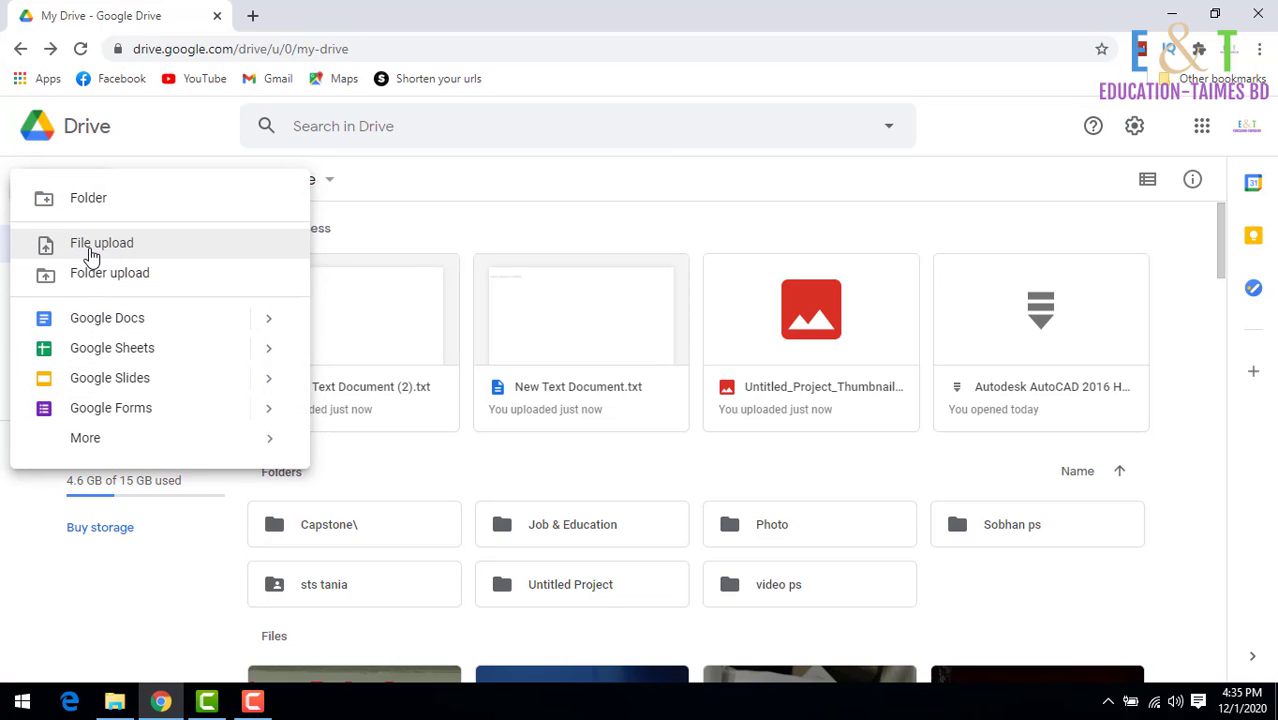
left_click(98, 245)
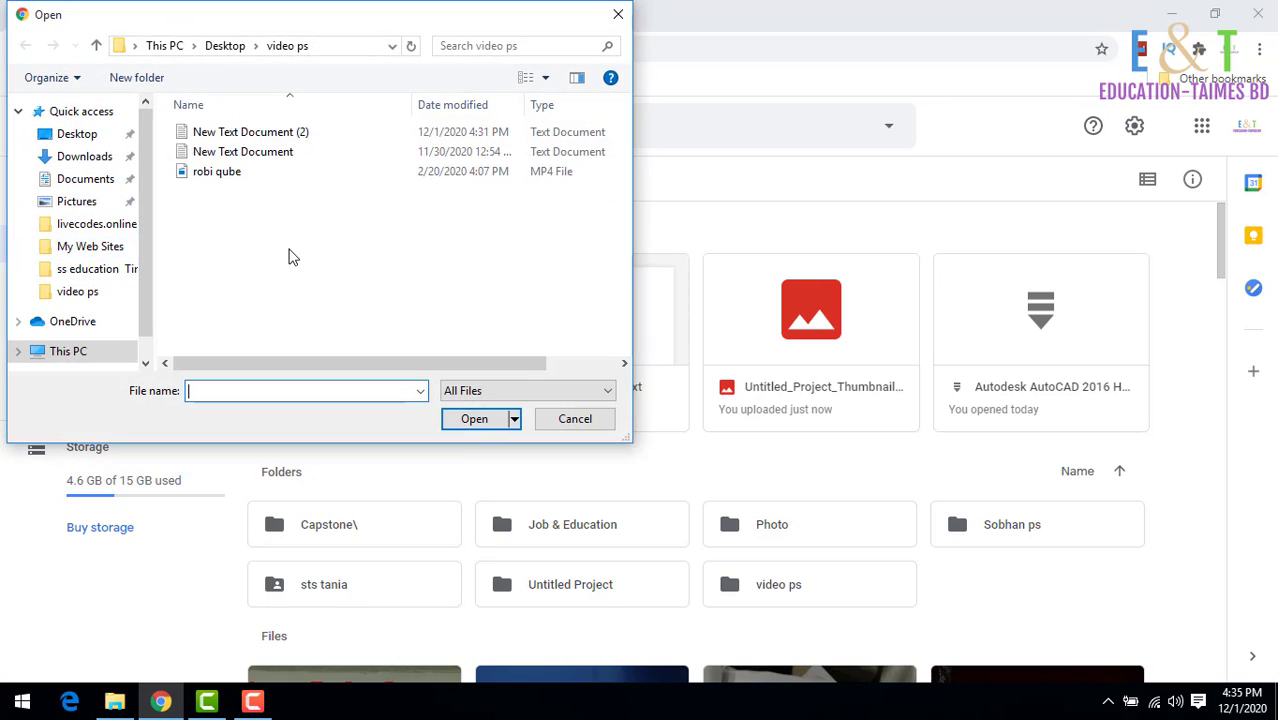
left_click(97, 141)
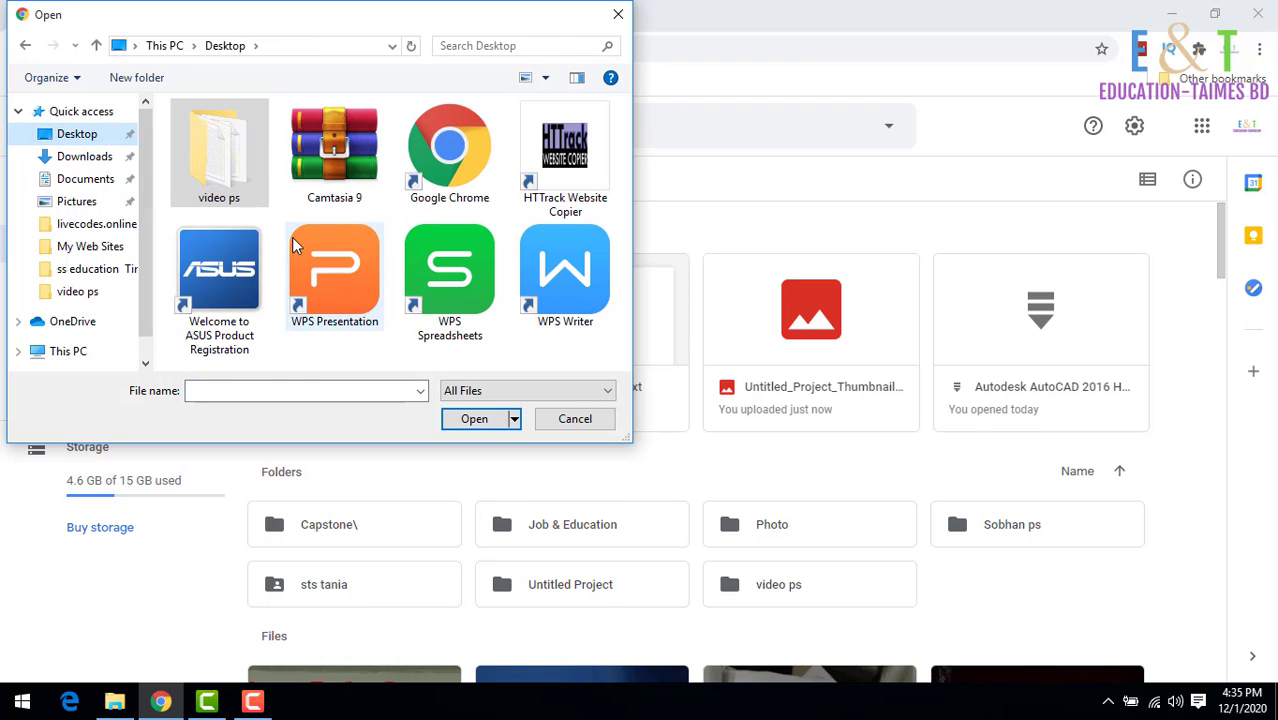
left_click(333, 141)
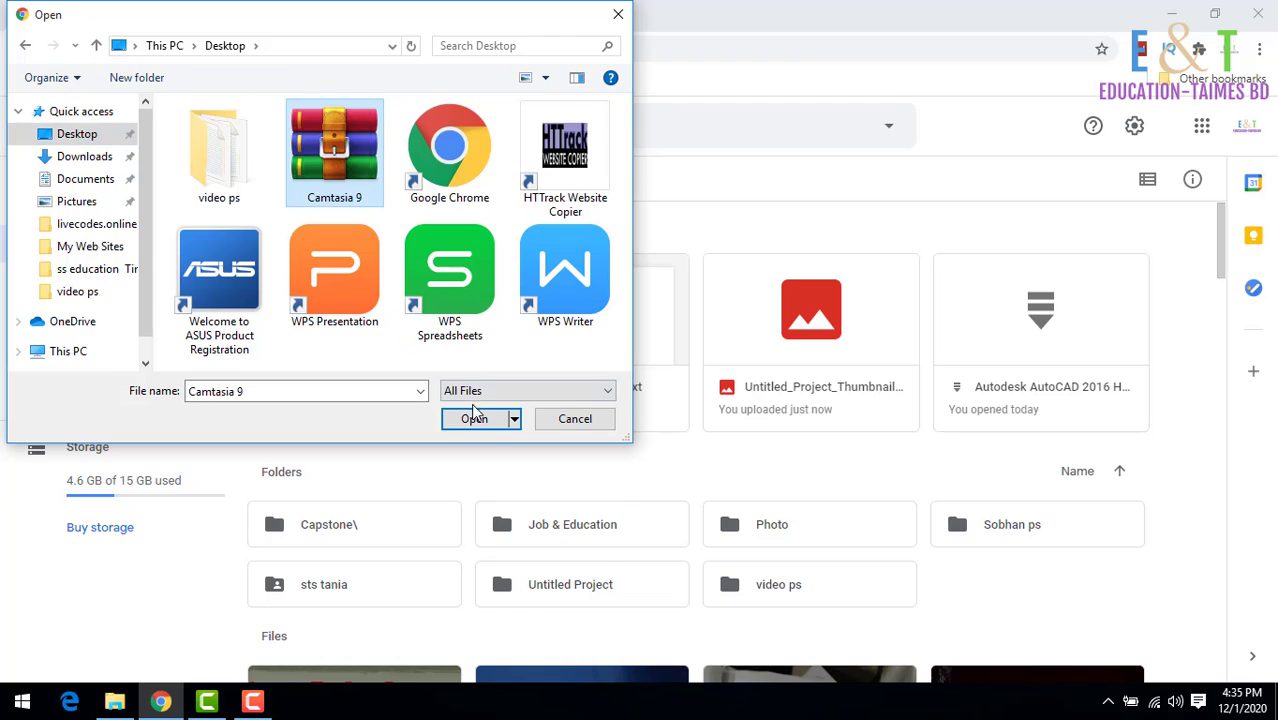
left_click(476, 420)
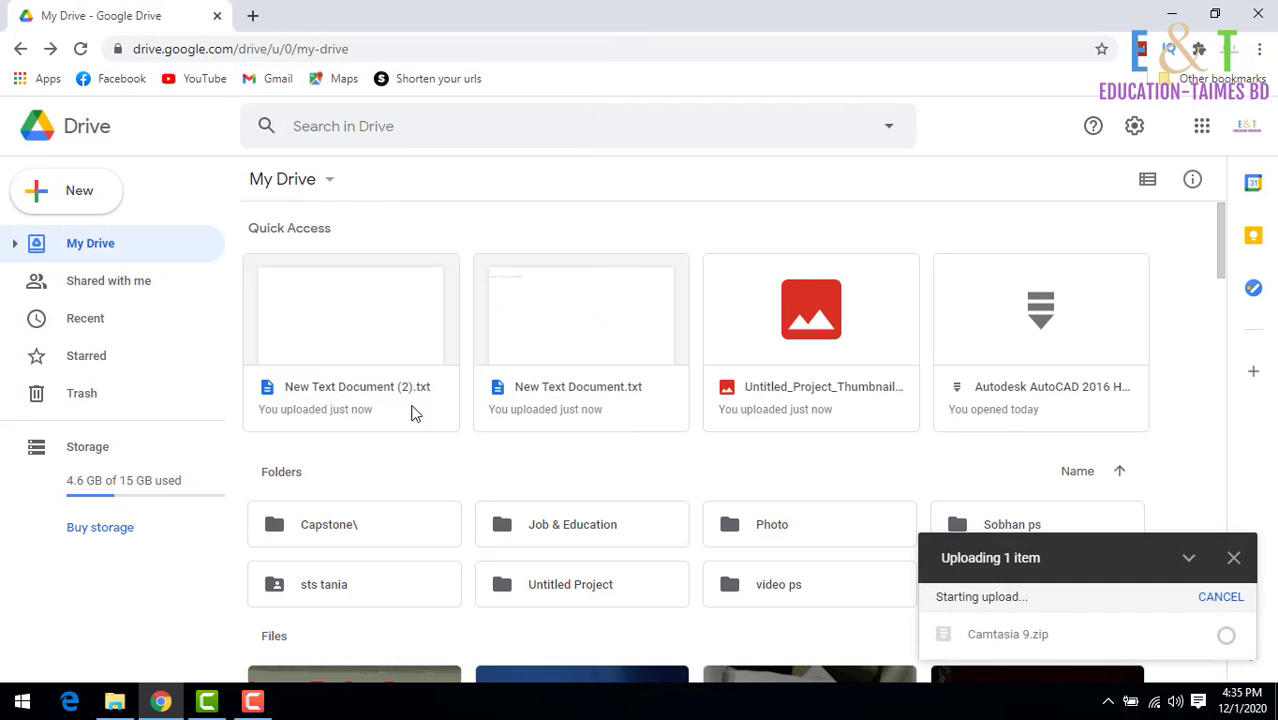
mouse_move(1058, 645)
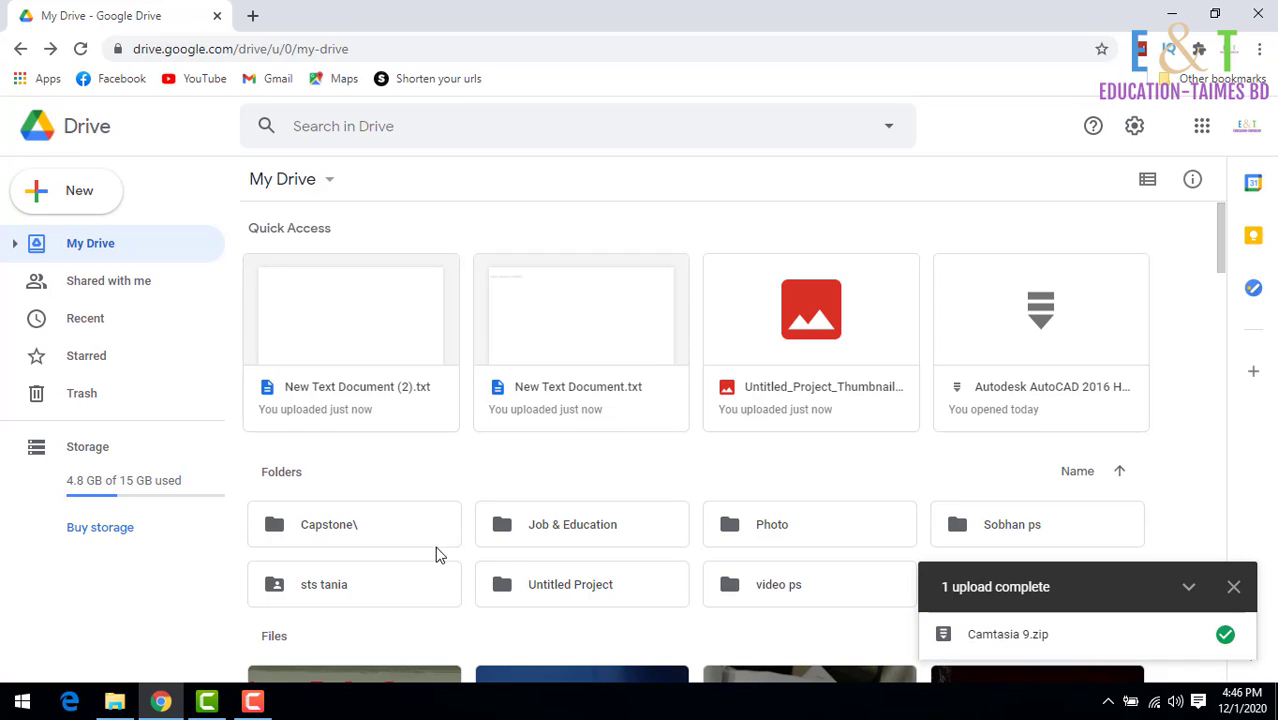
left_click(80, 50)
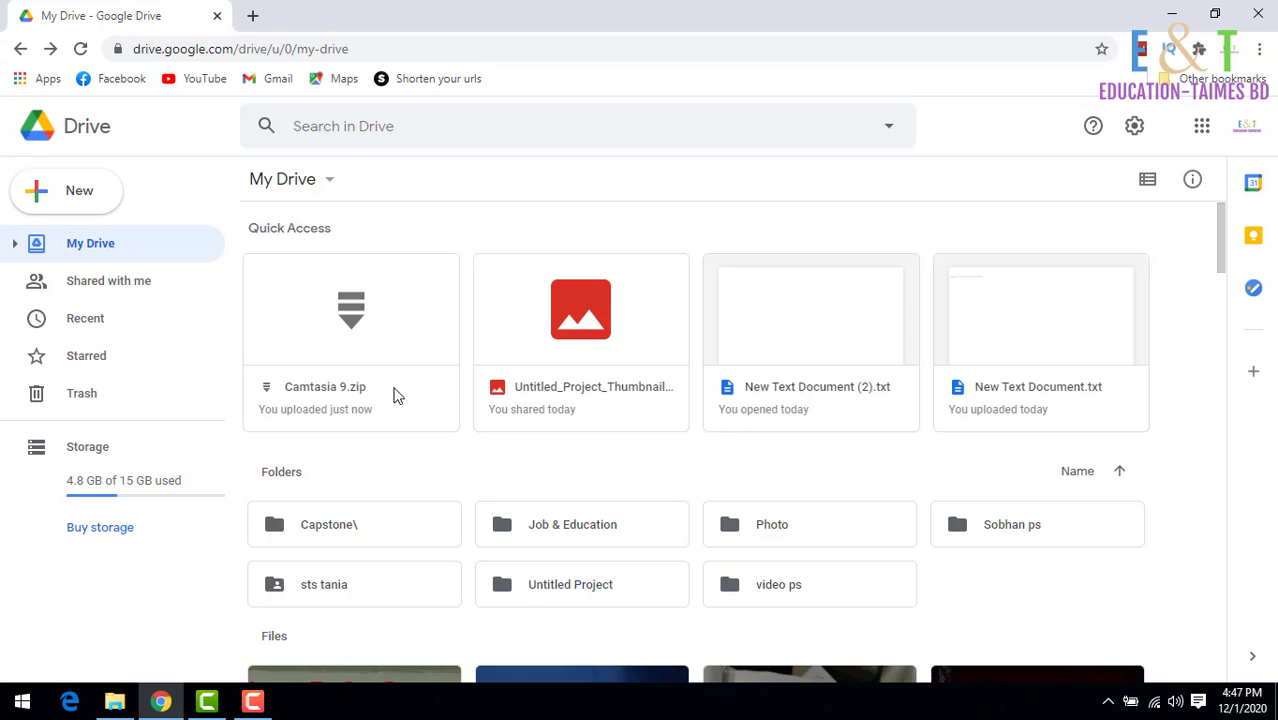
Open Camtasia 9.zip and change its link sharing to anyone with the link.
left_click(372, 328)
double_click(362, 316)
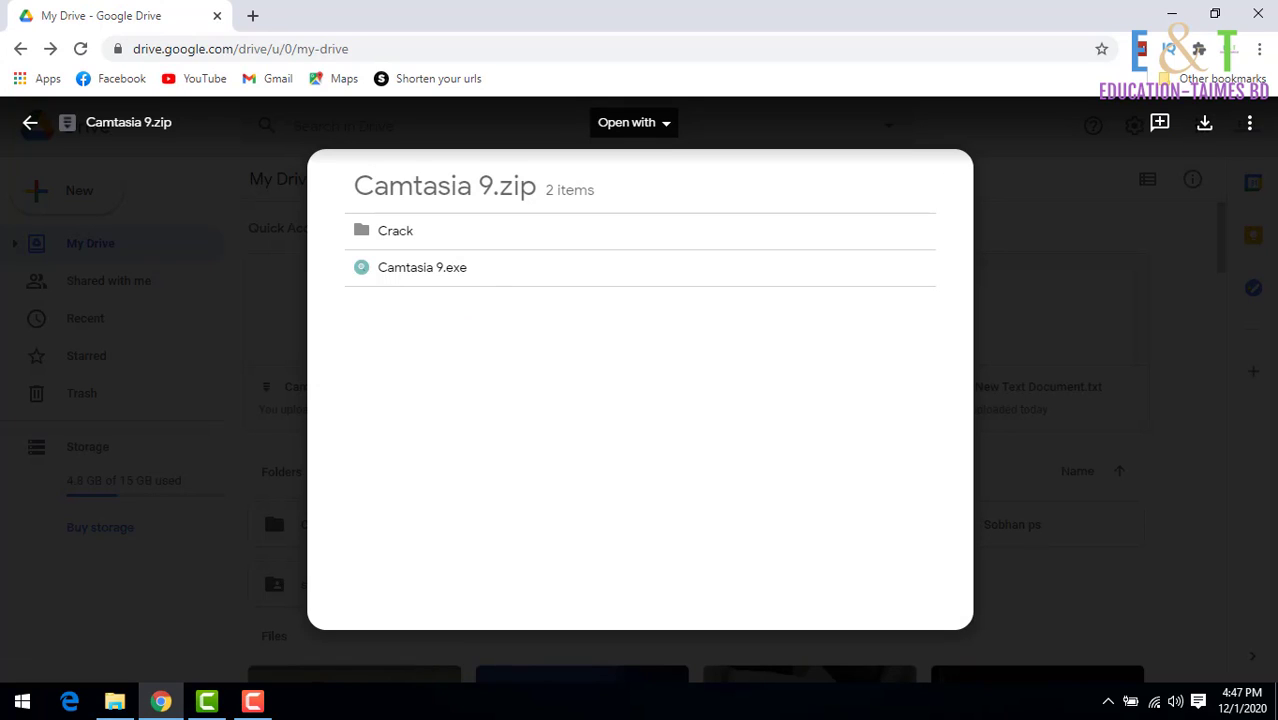
left_click(1249, 125)
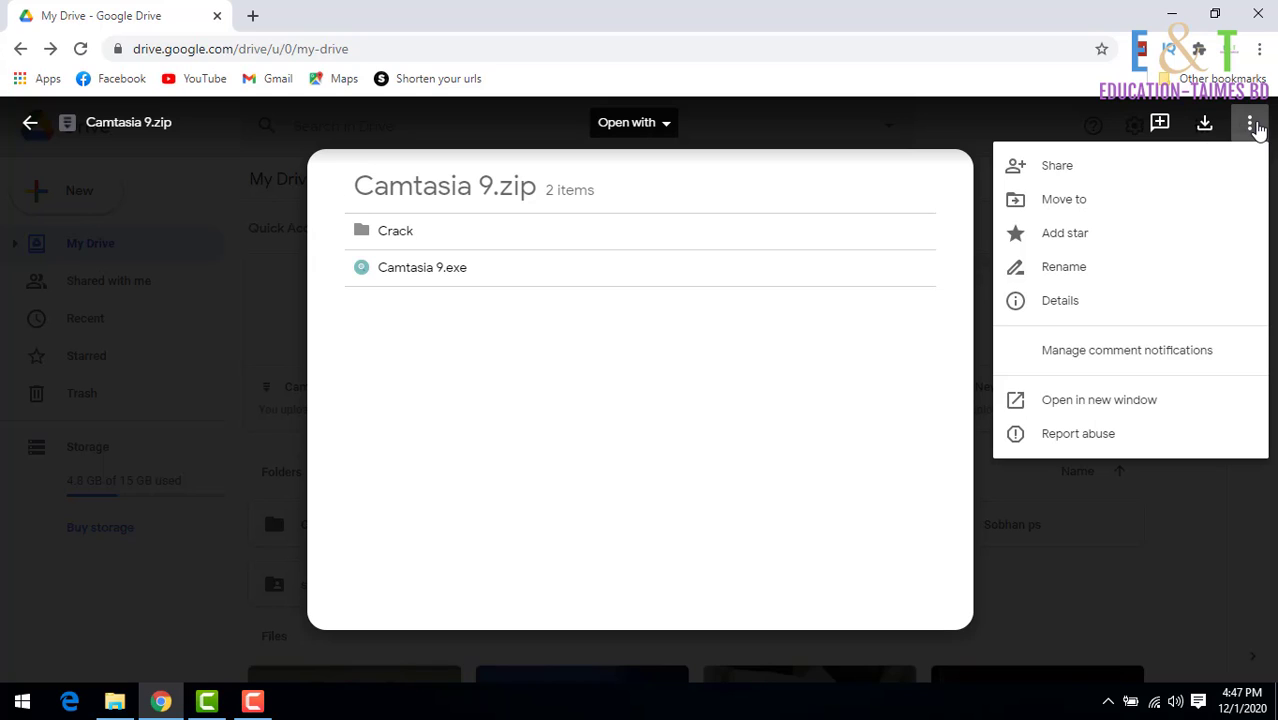
left_click(1056, 176)
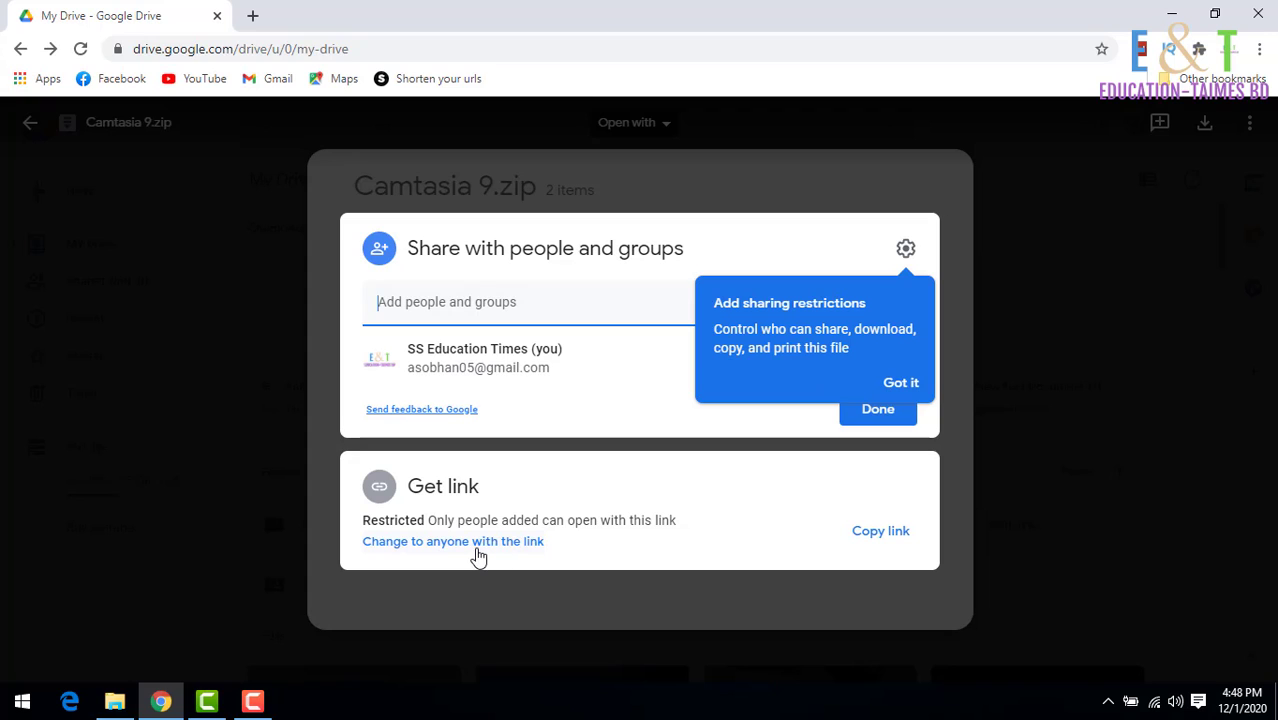
left_click(509, 551)
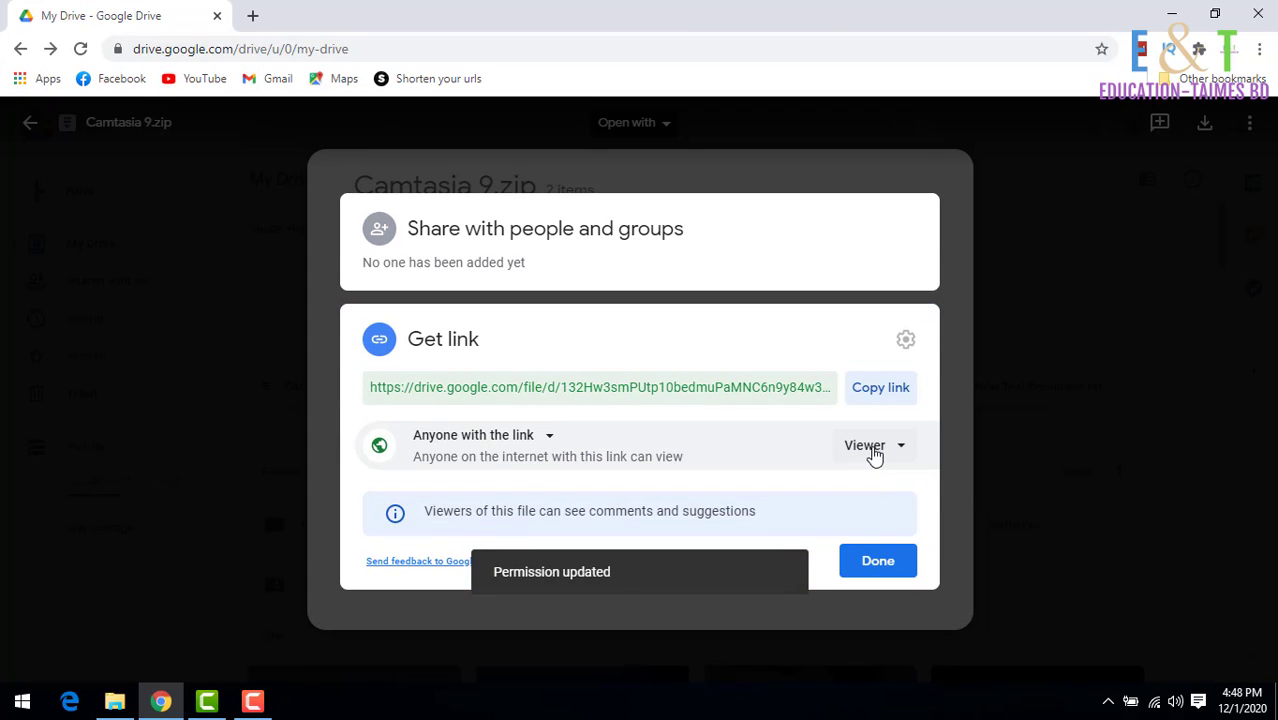
Set the Camtasia 9.zip link role to Editor, copy the share link and return to My Drive.
left_click(870, 452)
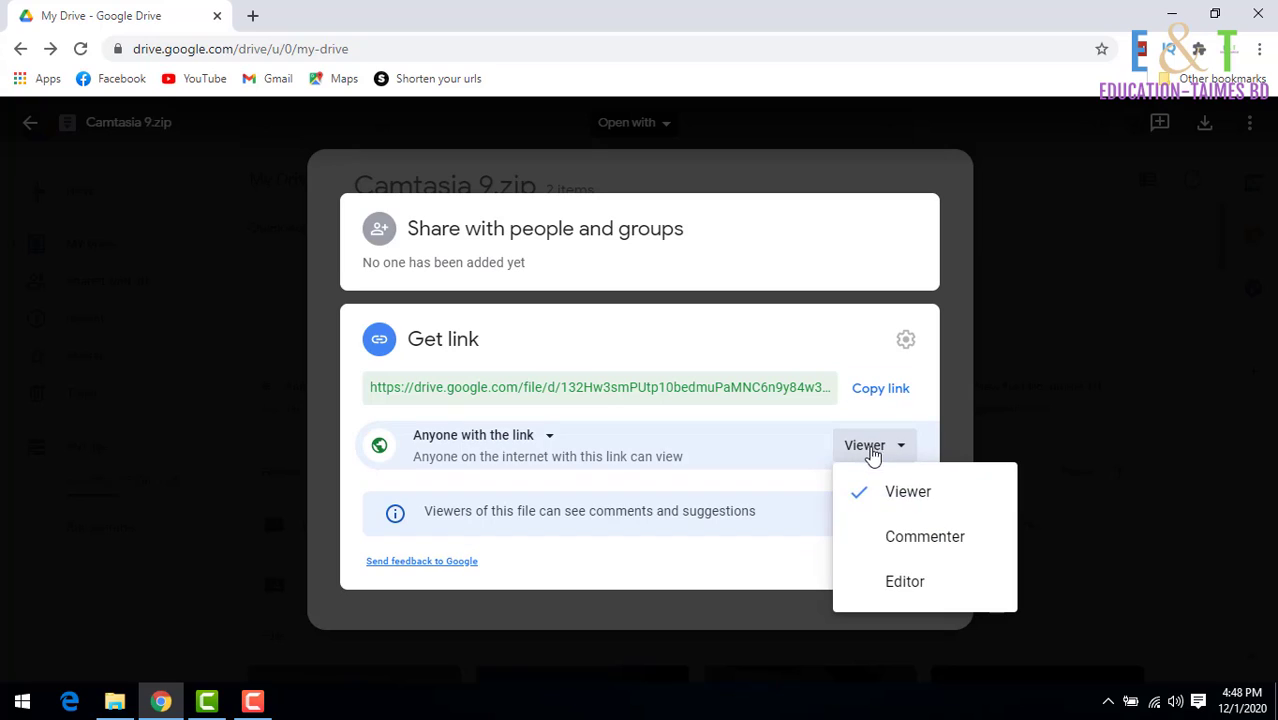
left_click(909, 584)
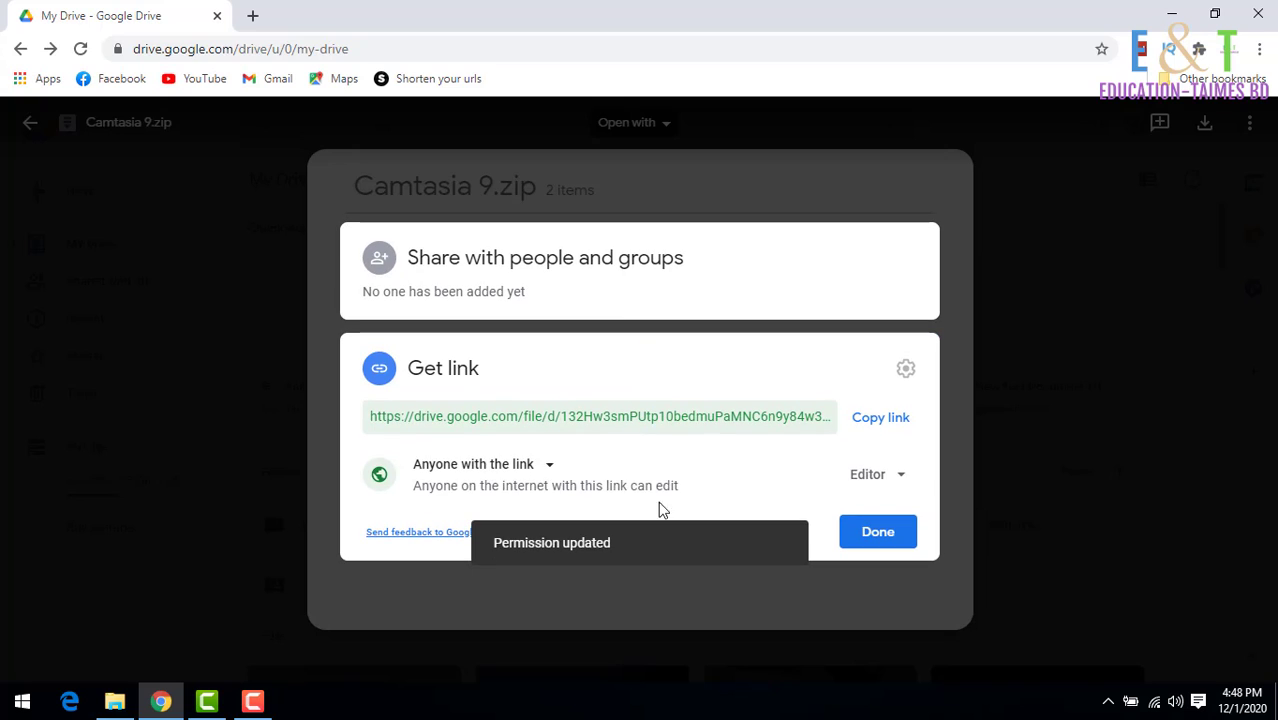
left_click(872, 424)
left_click(885, 535)
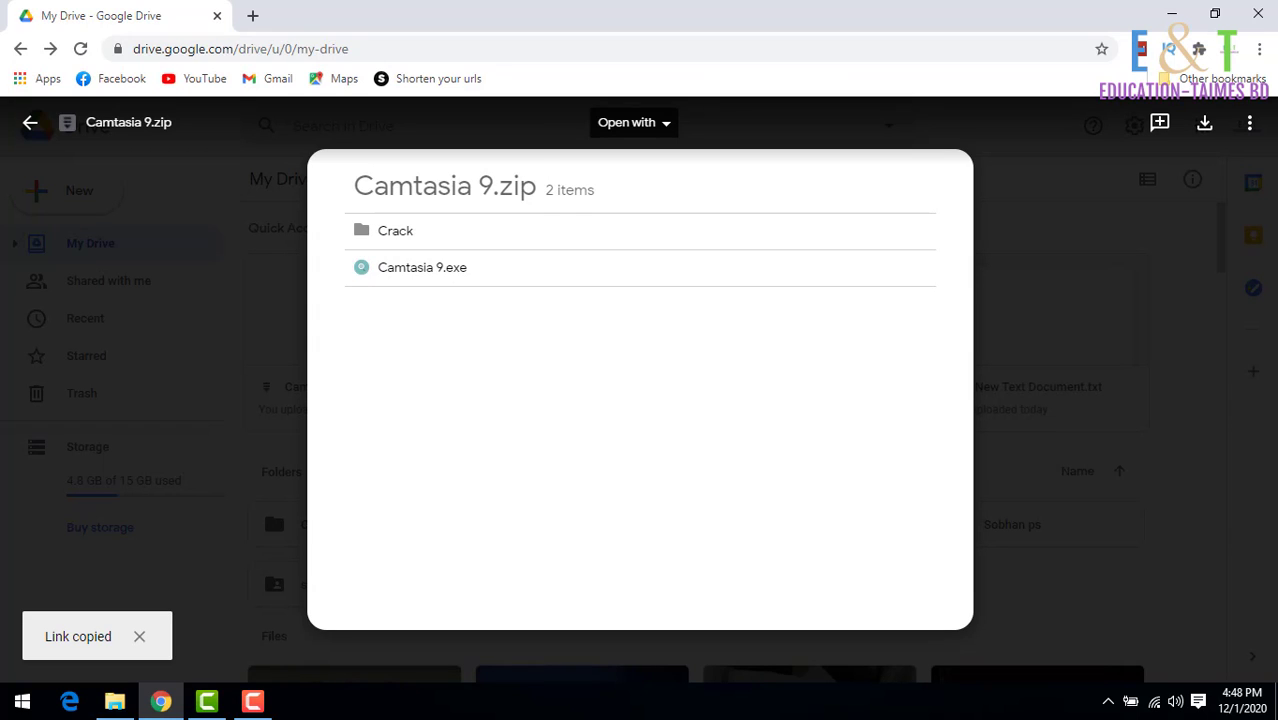
left_click(31, 124)
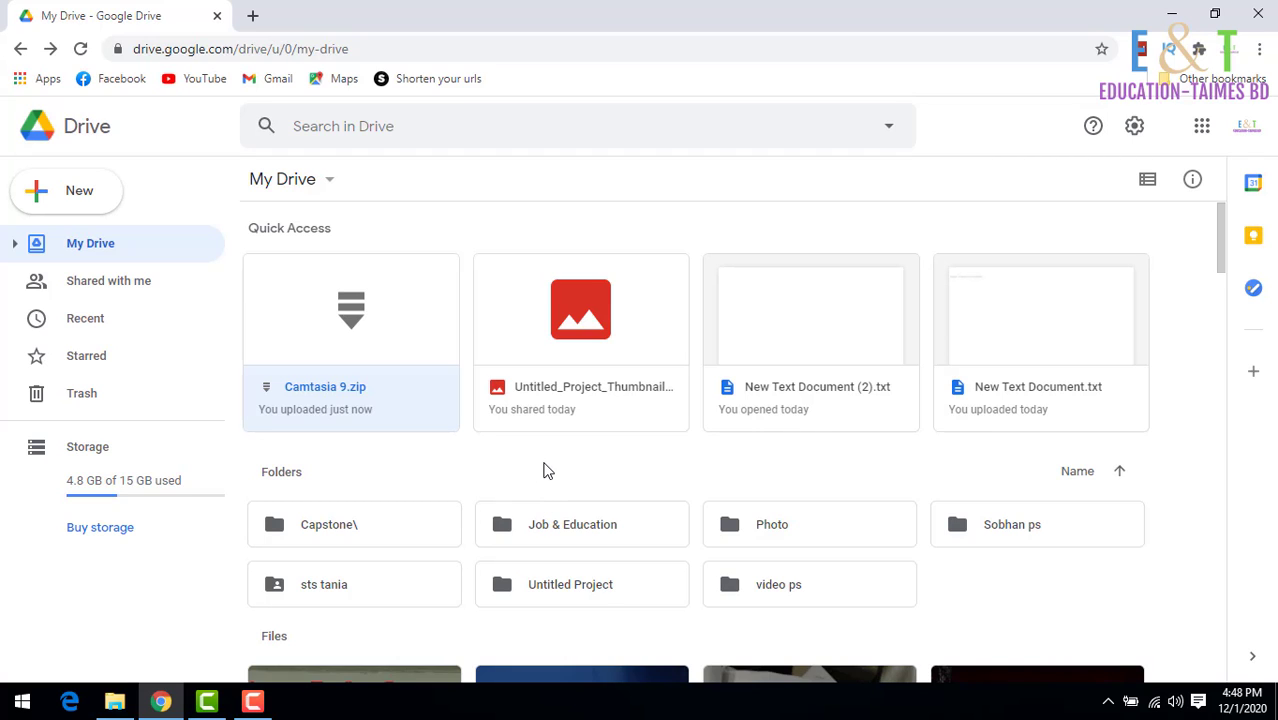
Open the "video ps" folder and change its link sharing to anyone with the link.
scroll(548, 470, "down", 2)
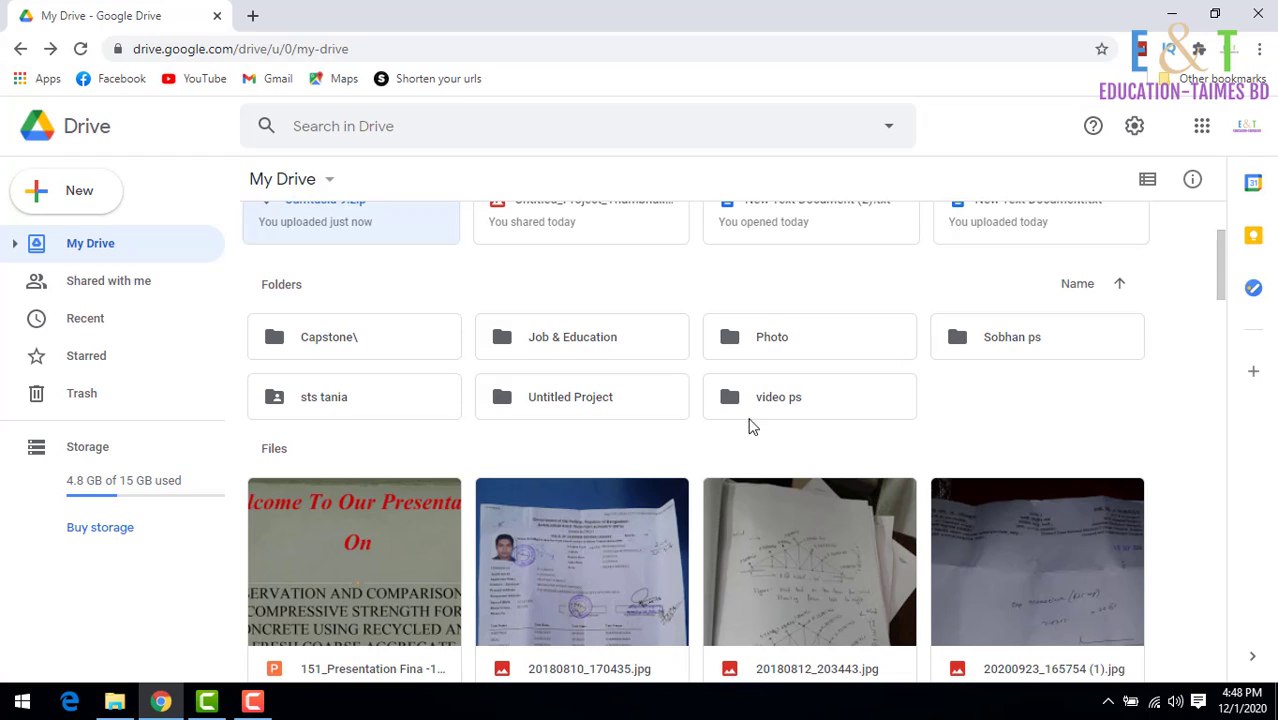
left_click(787, 402)
double_click(787, 402)
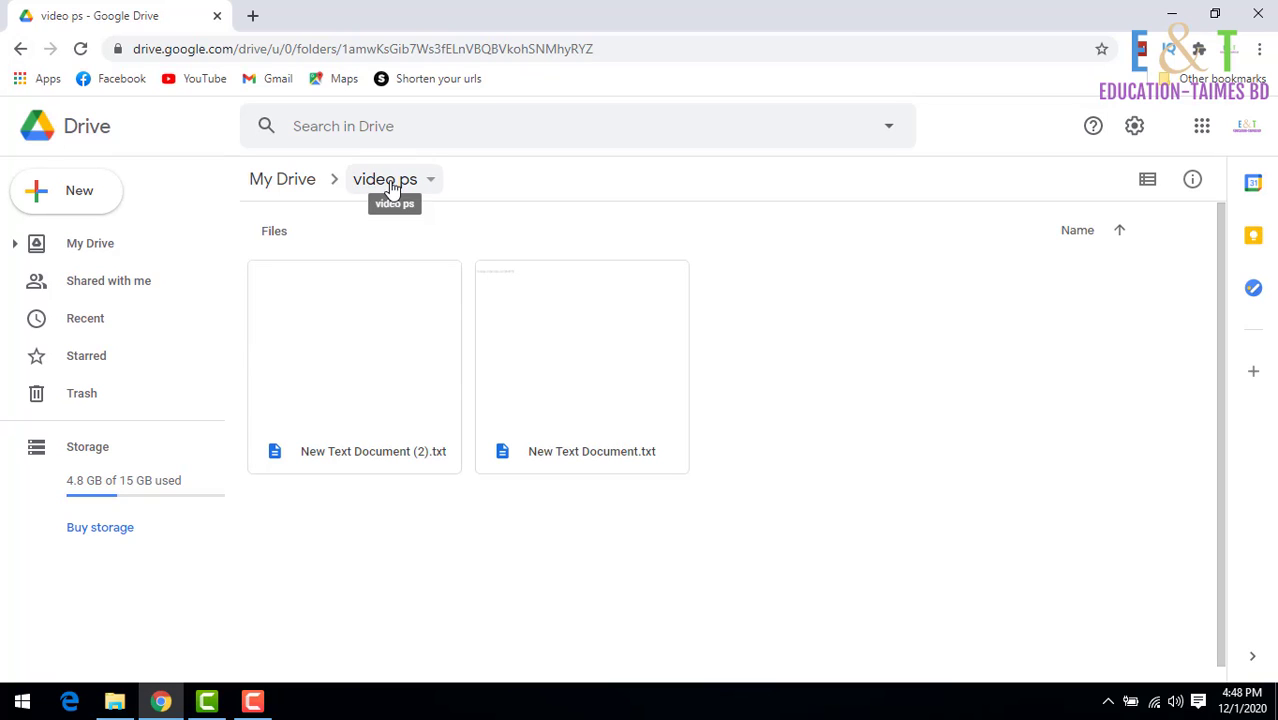
left_click(430, 186)
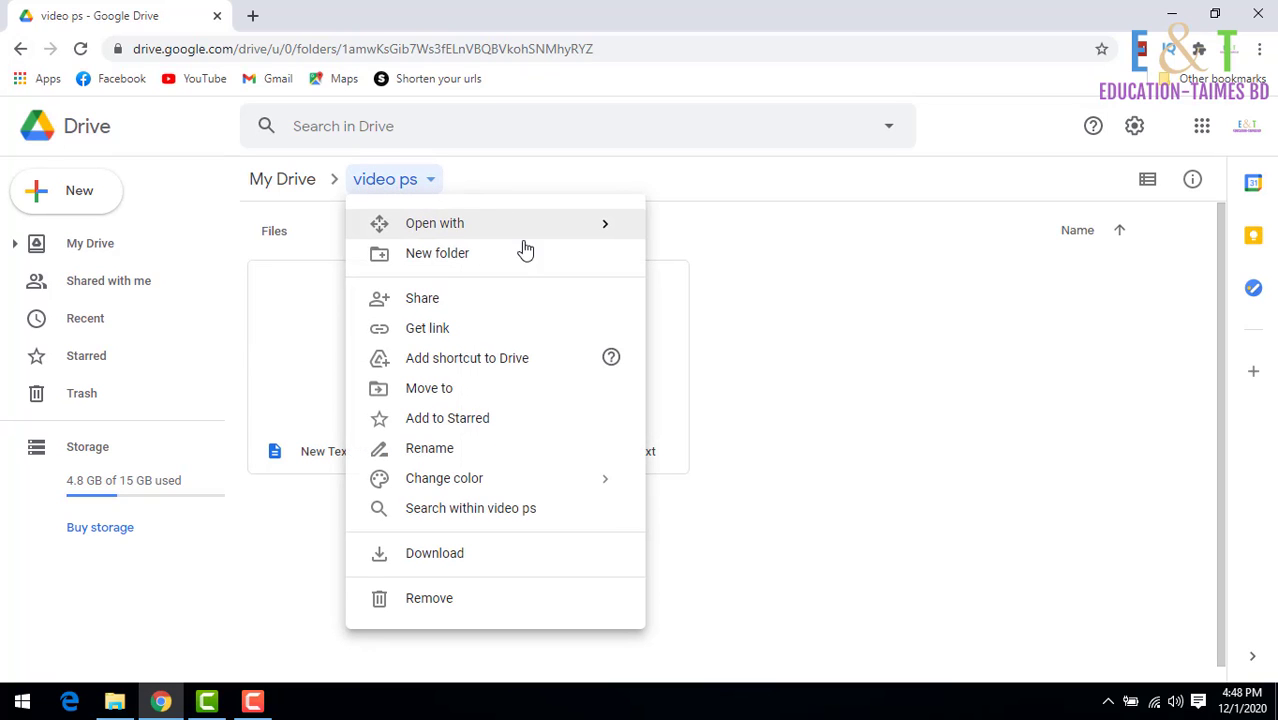
left_click(419, 305)
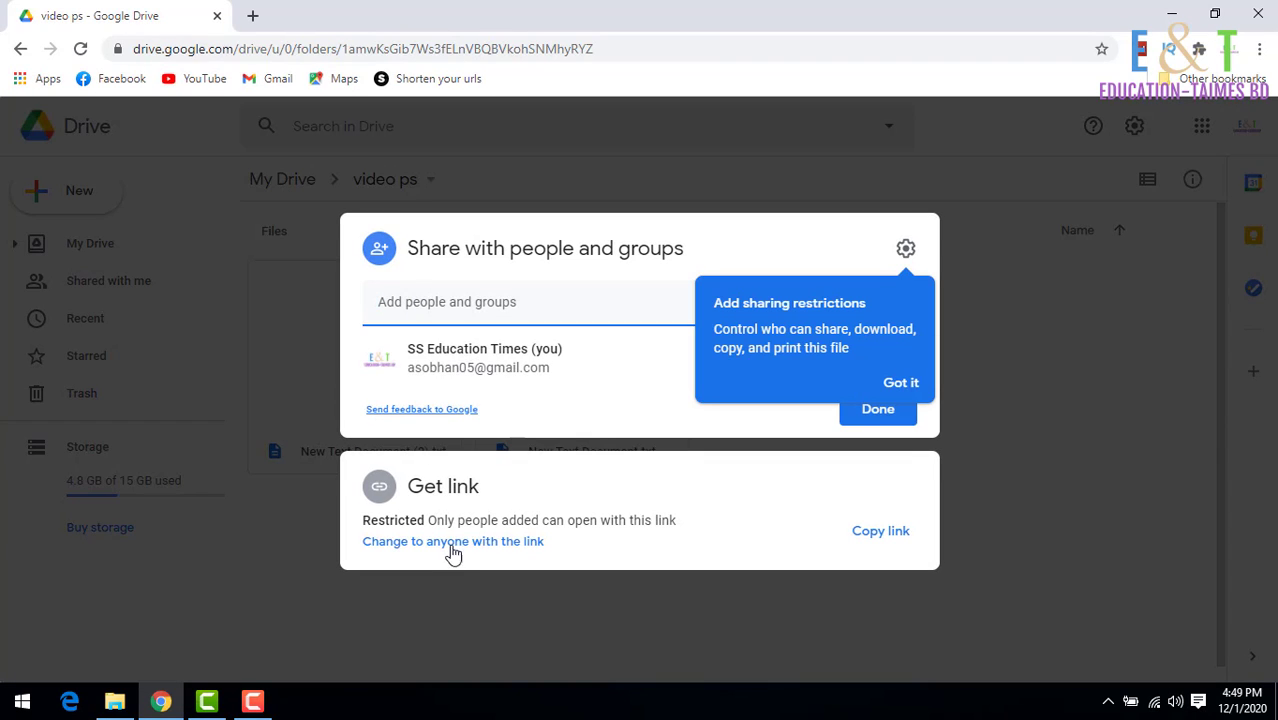
left_click(452, 545)
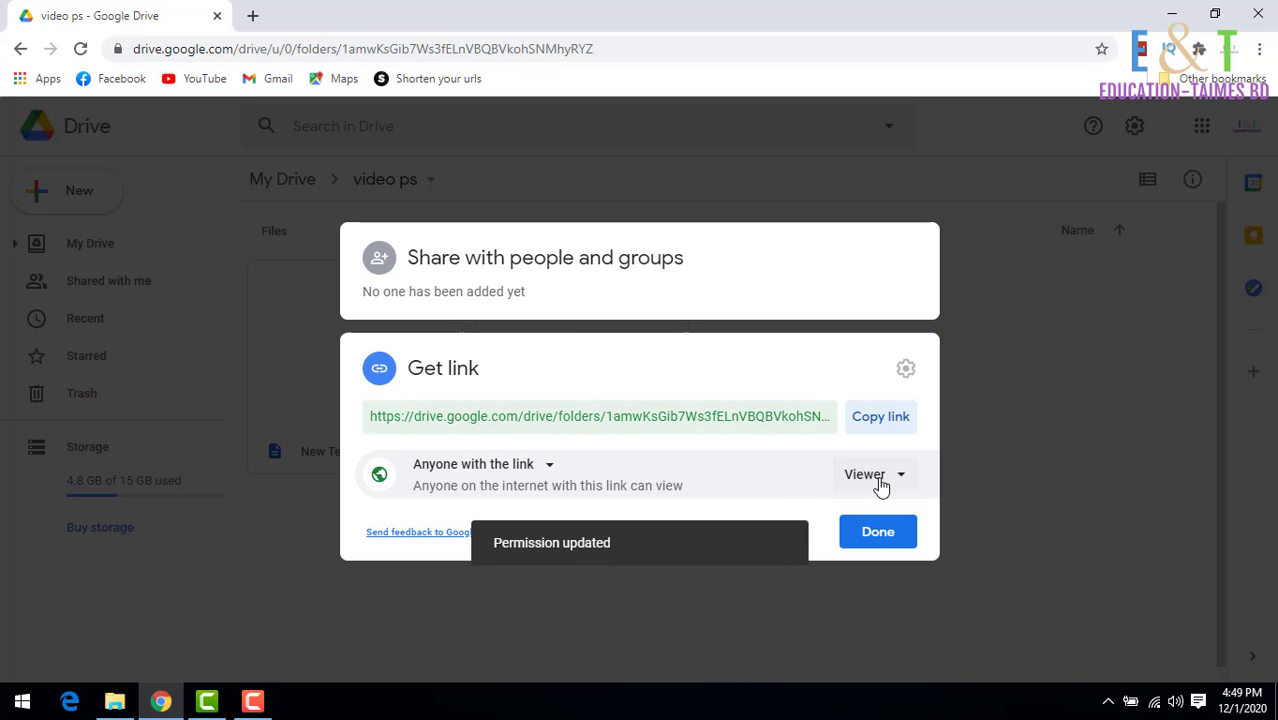
Set the "video ps" folder's link role to Editor, copy the share link and return to My Drive.
left_click(872, 478)
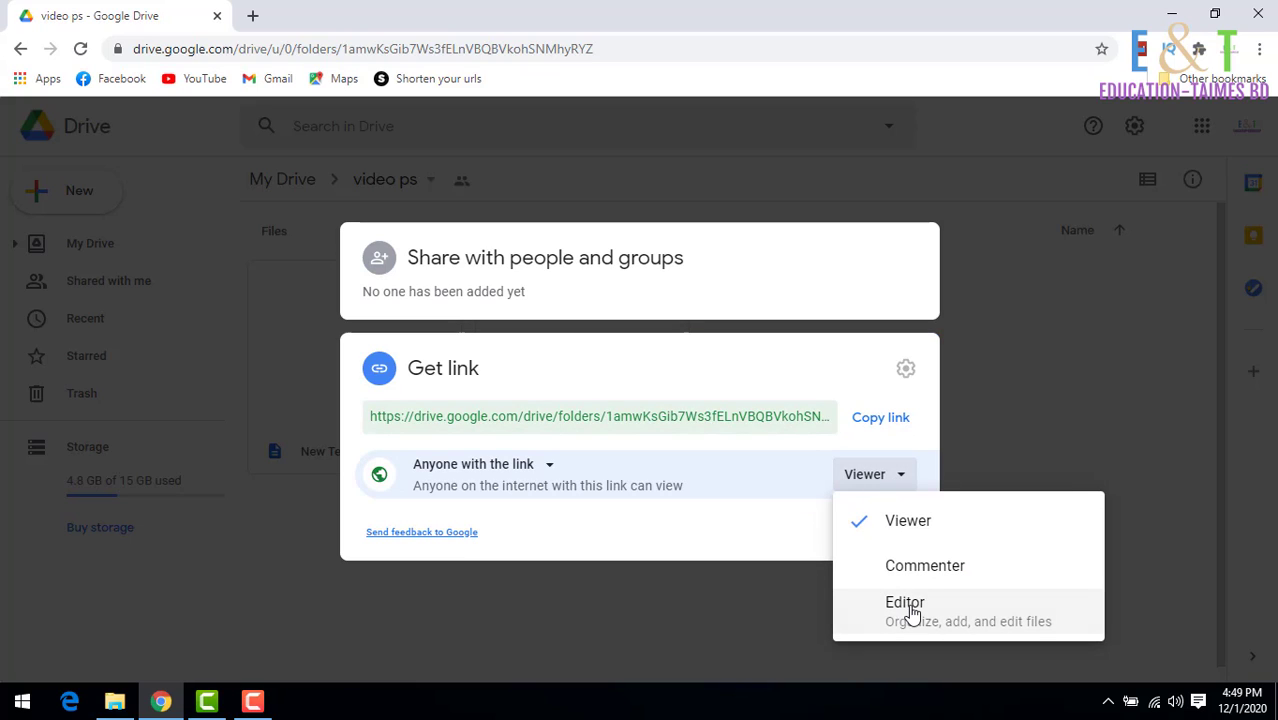
left_click(913, 613)
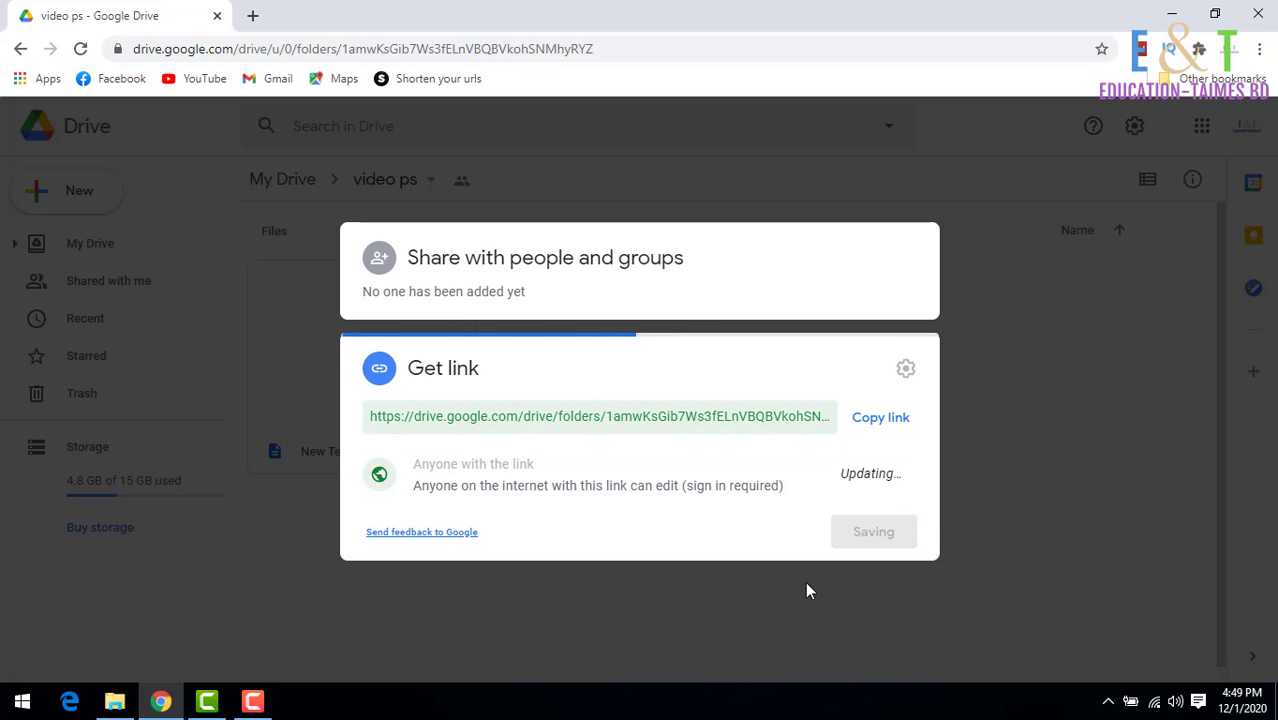
left_click(890, 418)
left_click(878, 533)
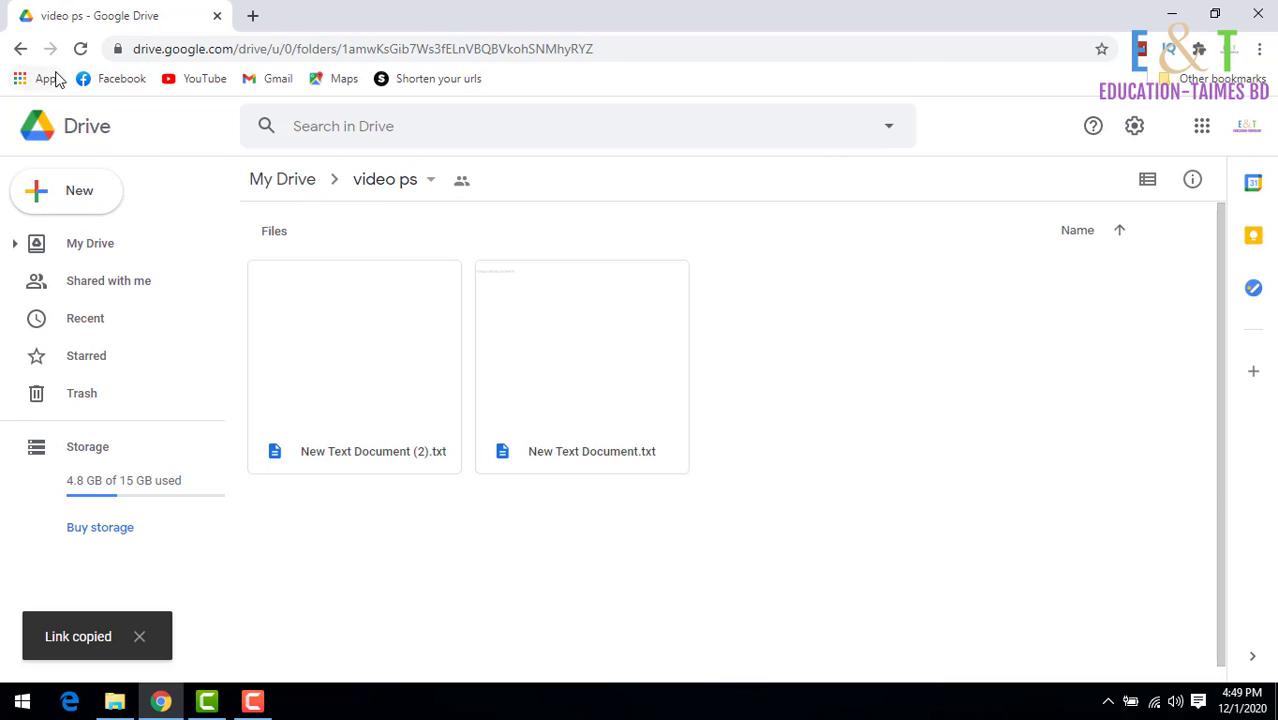
left_click(82, 49)
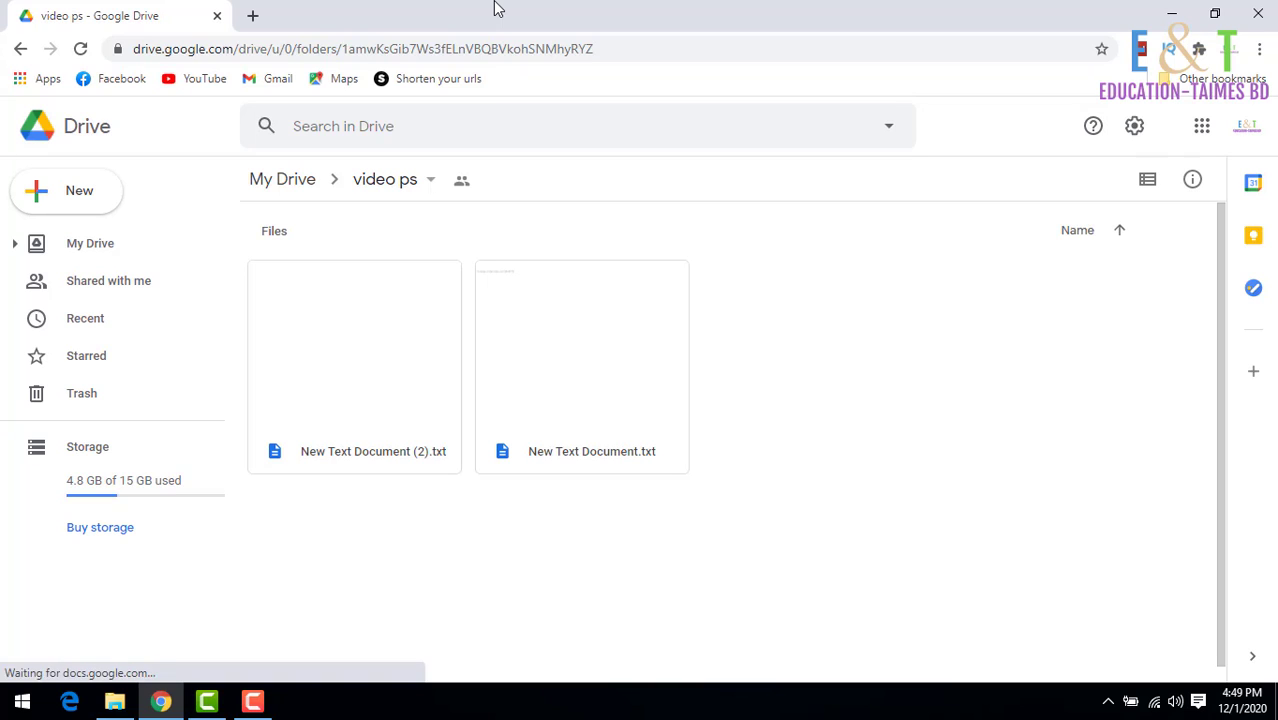
left_click(282, 179)
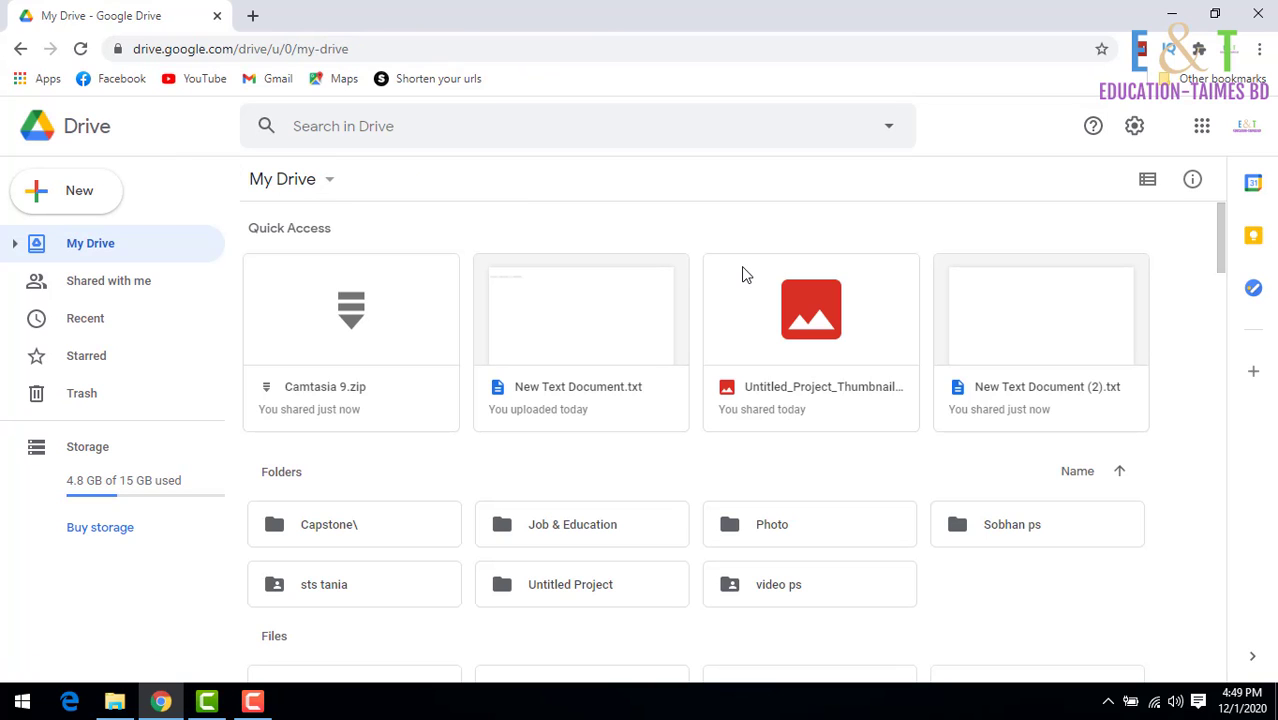